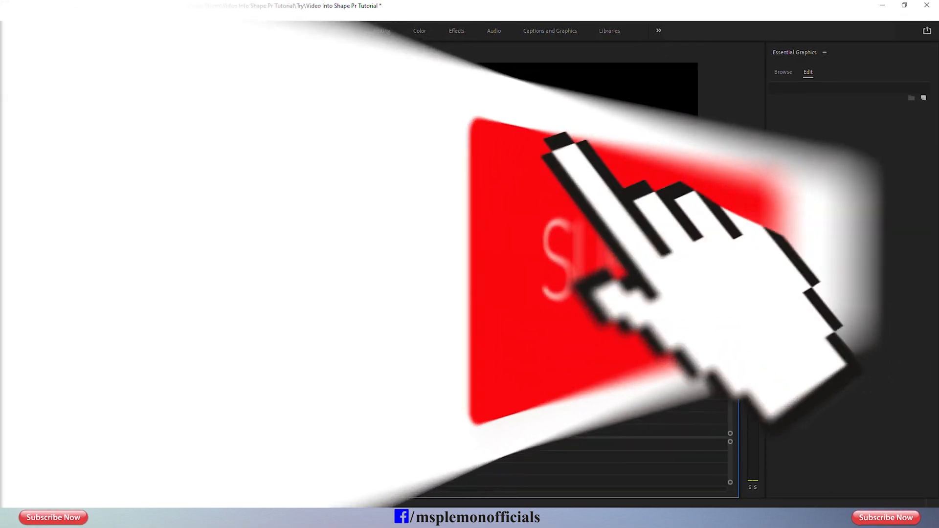
right_click(353, 419)
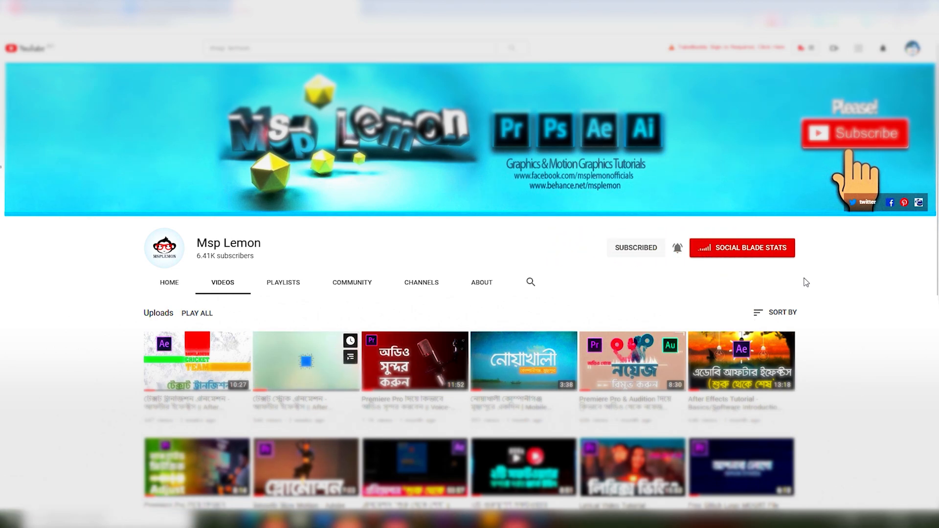
scroll(819, 281, down, 1)
scroll(834, 315, down, 2)
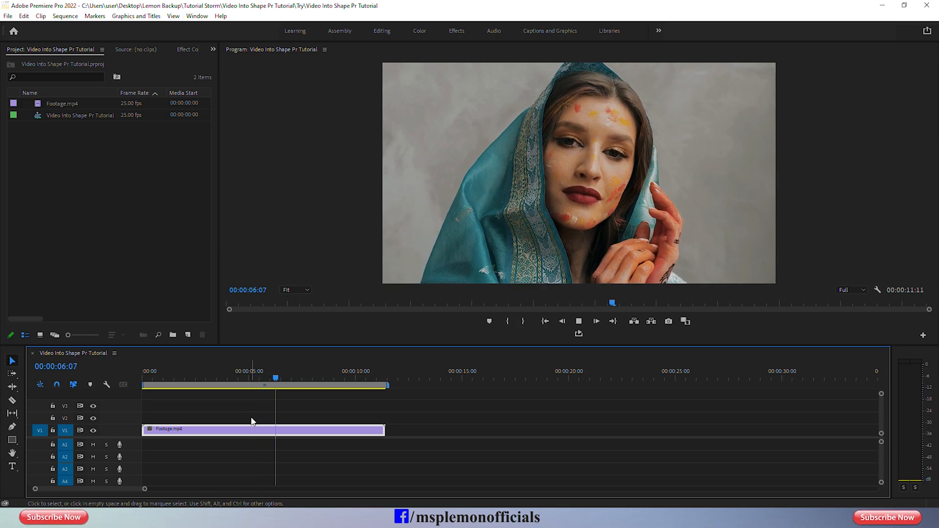
At 00:00:03:14, draw a circle about 662 px wide with the Ellipse Tool and place it over the woman's face.
key(space)
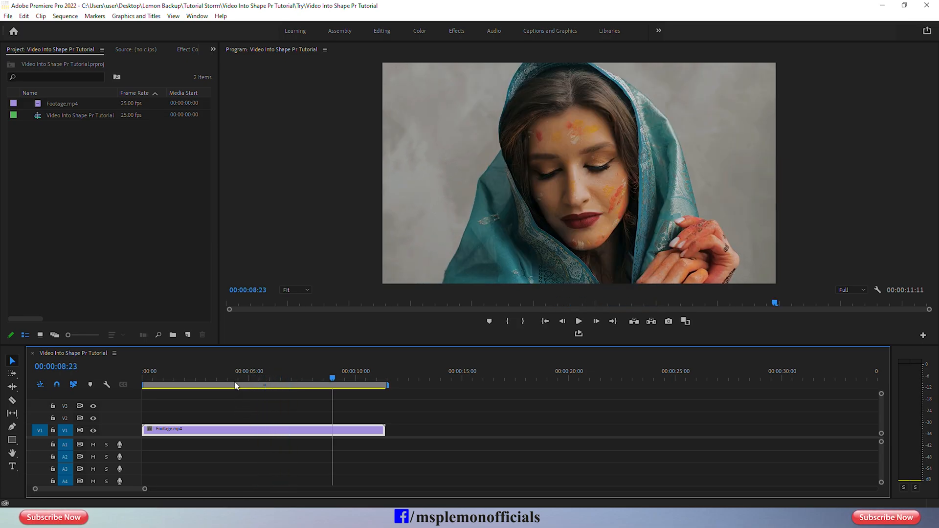
click(218, 378)
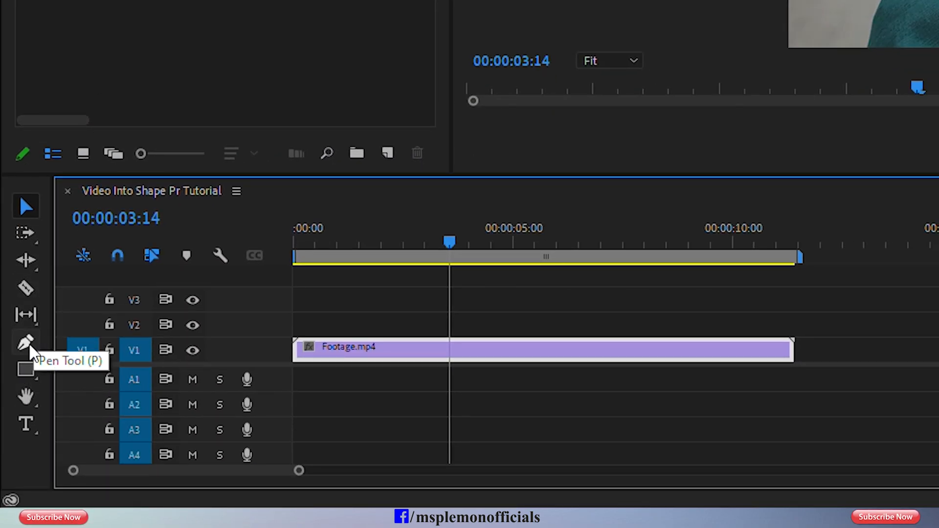
click(28, 369)
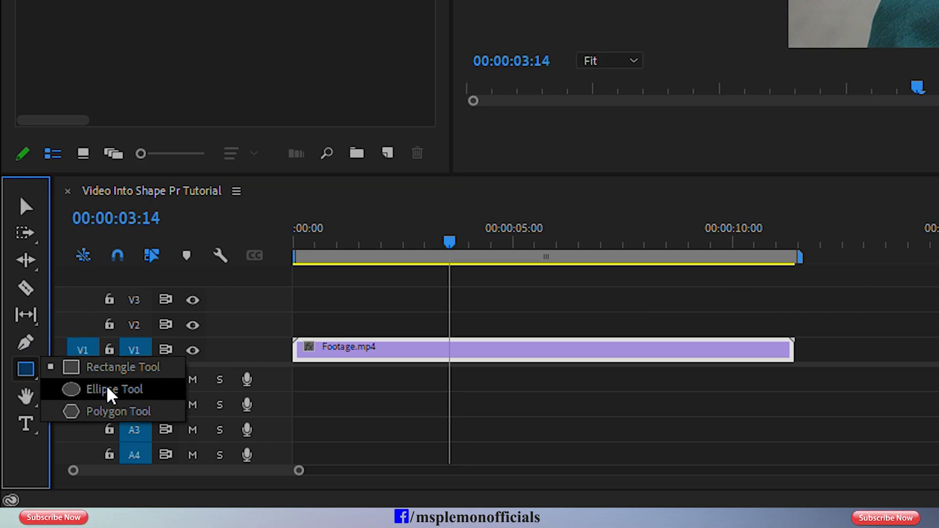
click(82, 391)
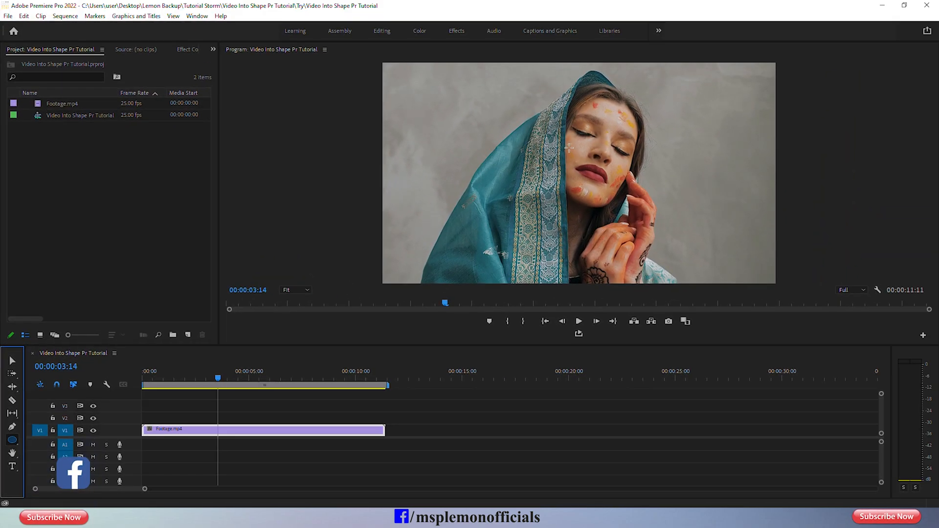
mouse_move(569, 149)
mouse_down()
mouse_move(588, 168)
mouse_move(612, 172)
mouse_move(612, 126)
mouse_move(598, 187)
mouse_move(629, 188)
mouse_move(705, 254)
mouse_up()
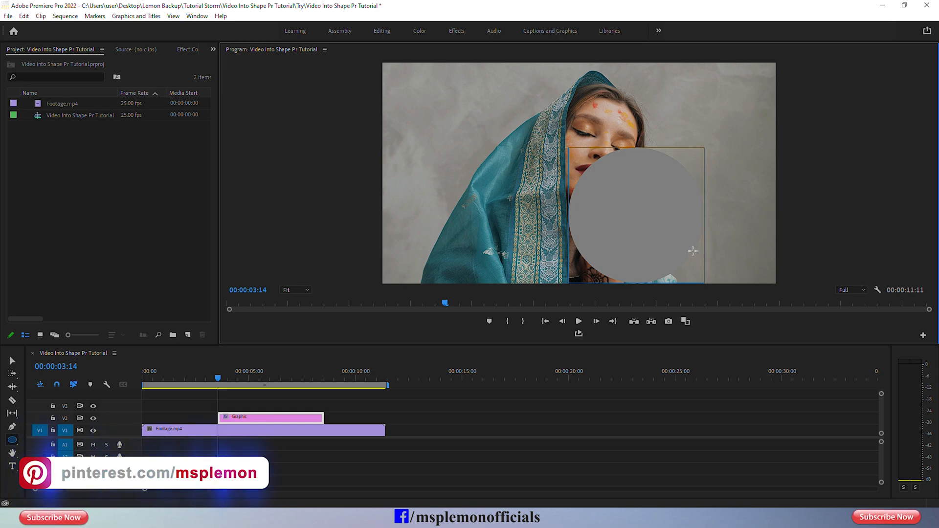
click(13, 363)
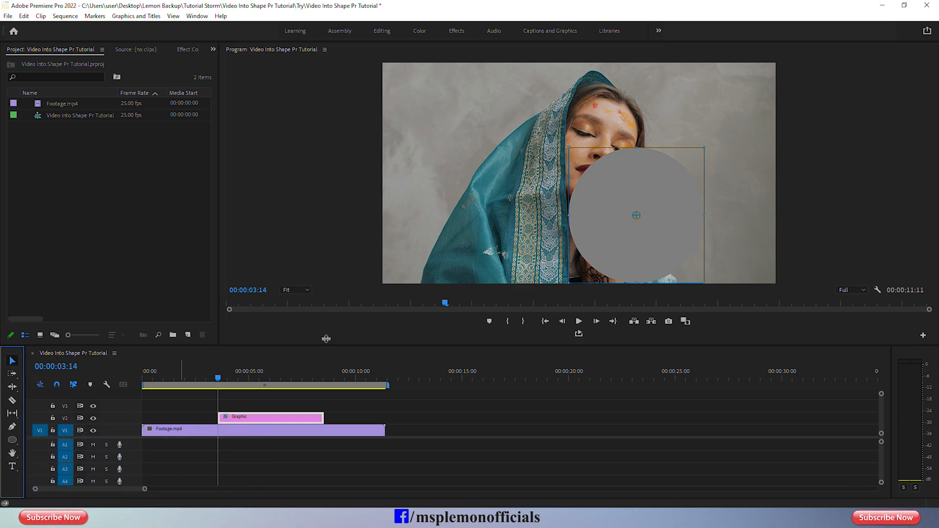
drag(642, 228, 601, 158)
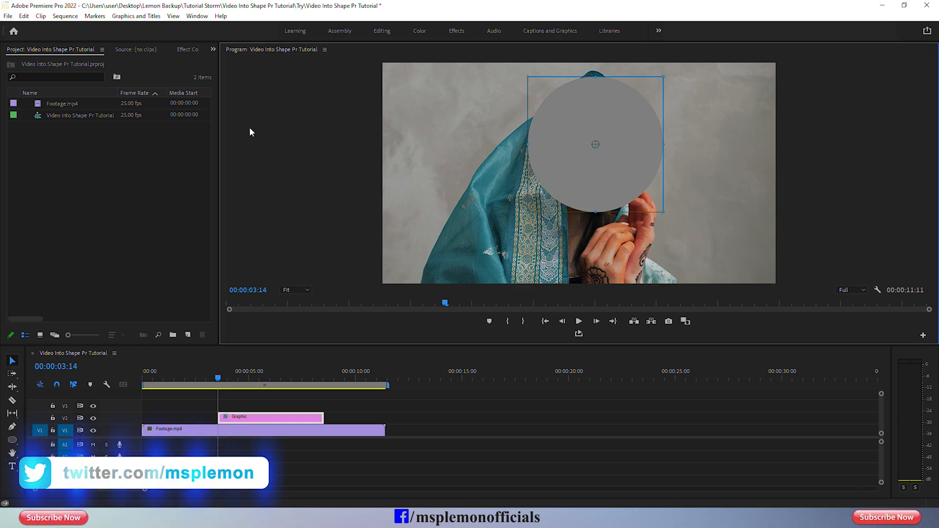
Change the circle's fill colour to white (FFFFFF).
click(192, 49)
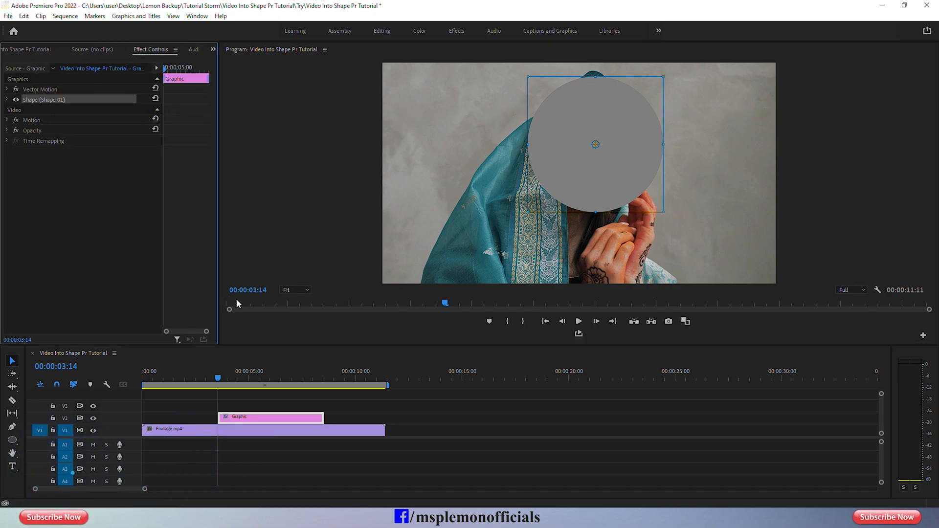
drag(218, 289, 236, 287)
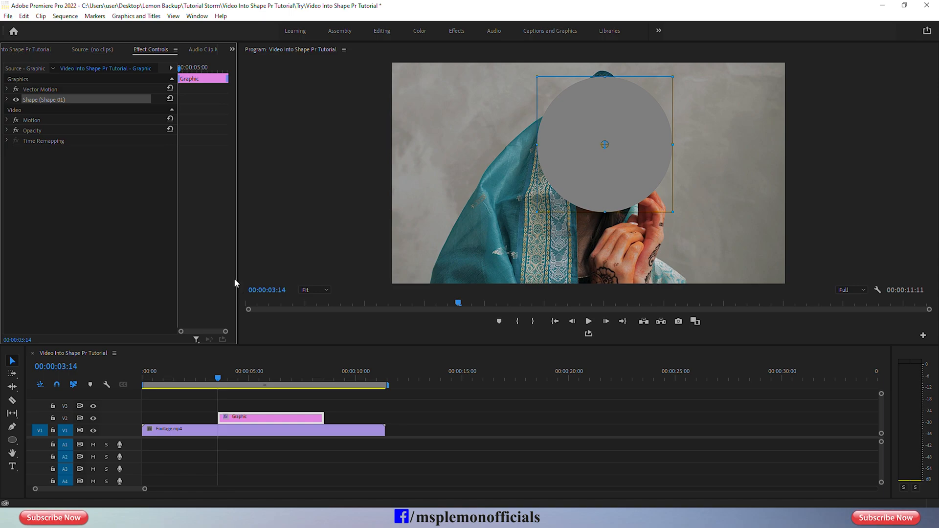
click(16, 100)
click(16, 100)
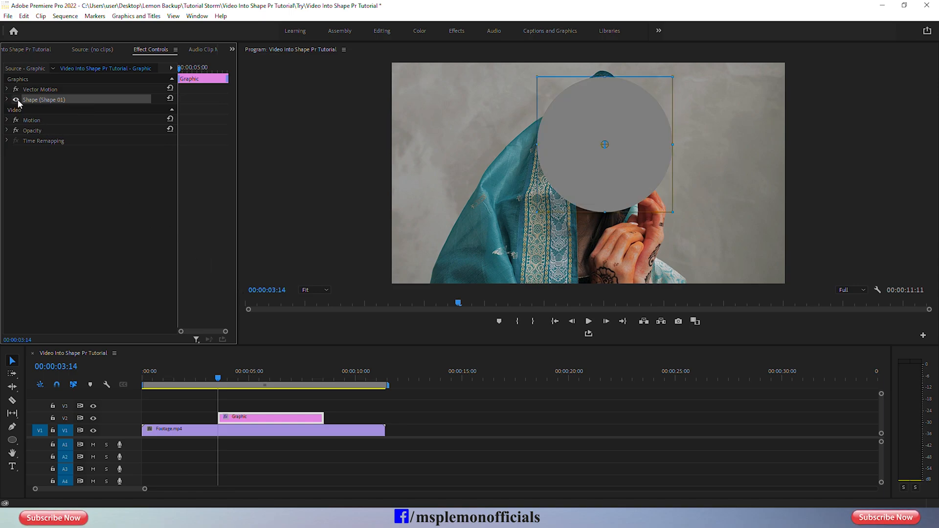
click(6, 100)
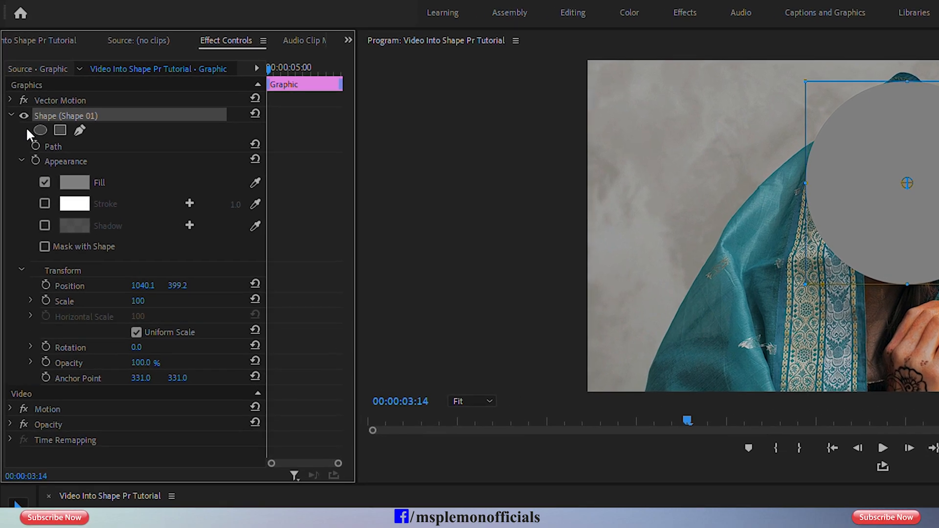
click(75, 186)
drag(549, 384, 497, 482)
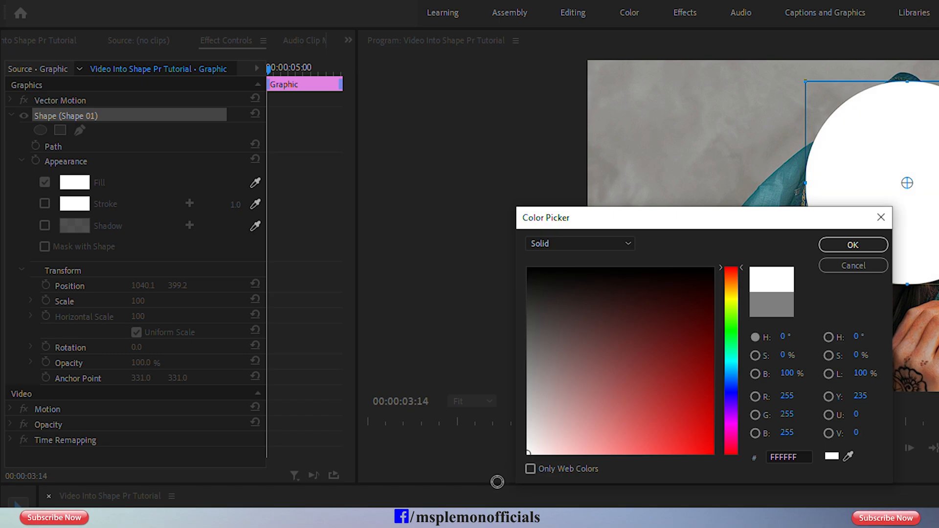
click(831, 245)
Stretch the Graphic clip on V2 to span the whole Footage.mp4 clip and shift the circle lower over the face.
drag(235, 421, 165, 419)
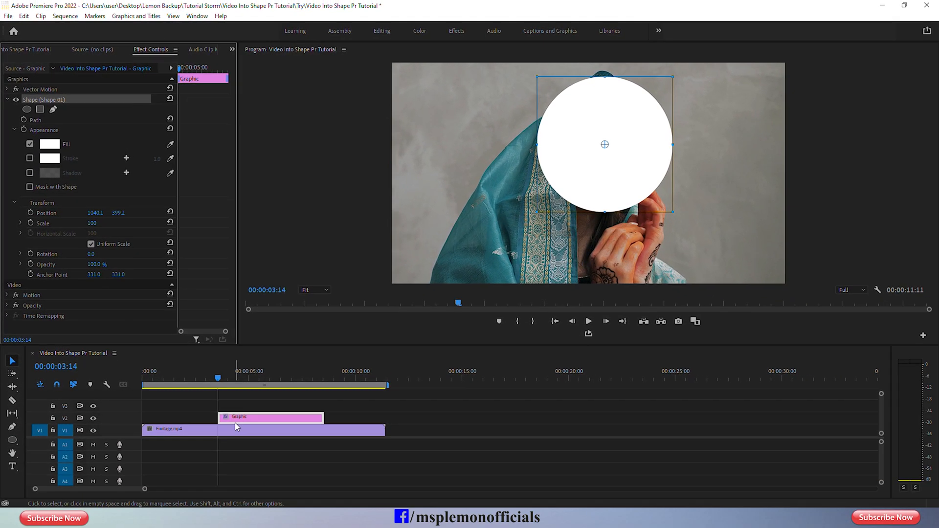
drag(246, 420, 385, 419)
drag(602, 196, 600, 201)
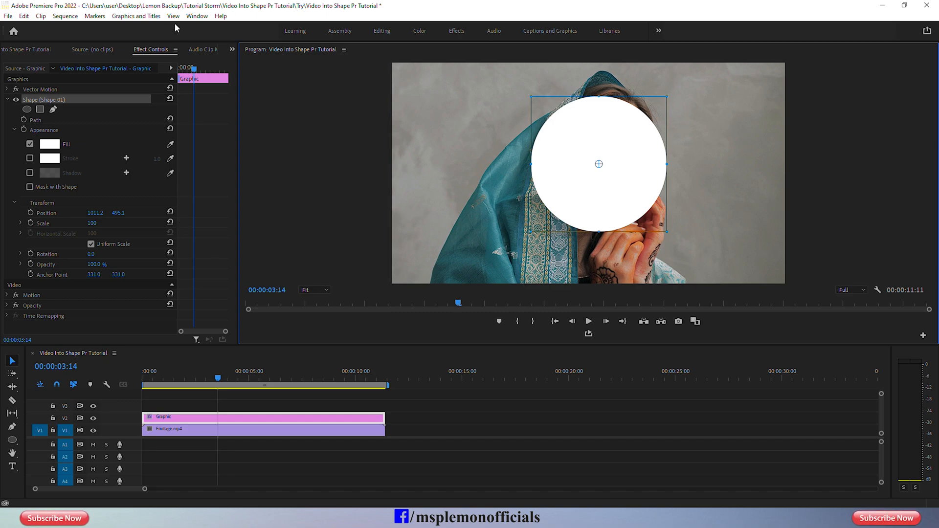
Centre the circle vertically in the video frame with the Essential Graphics alignment options.
click(191, 16)
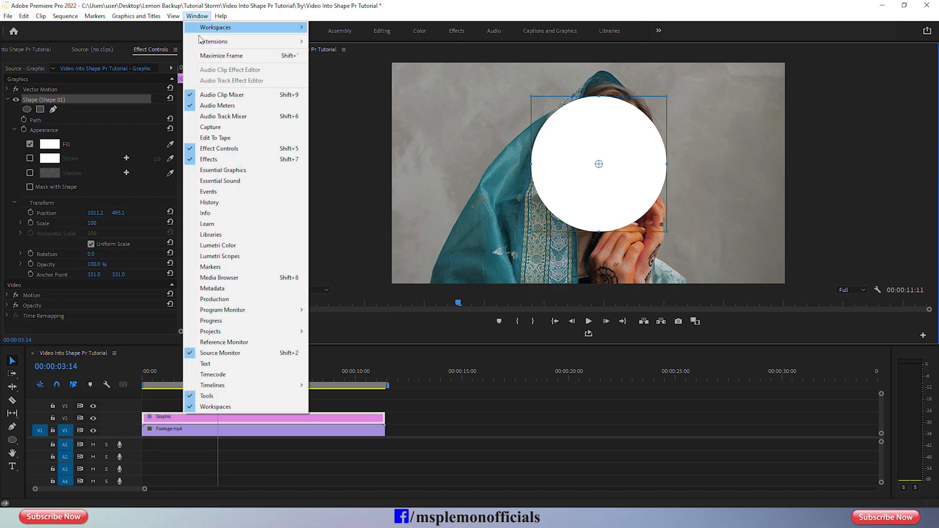
click(237, 170)
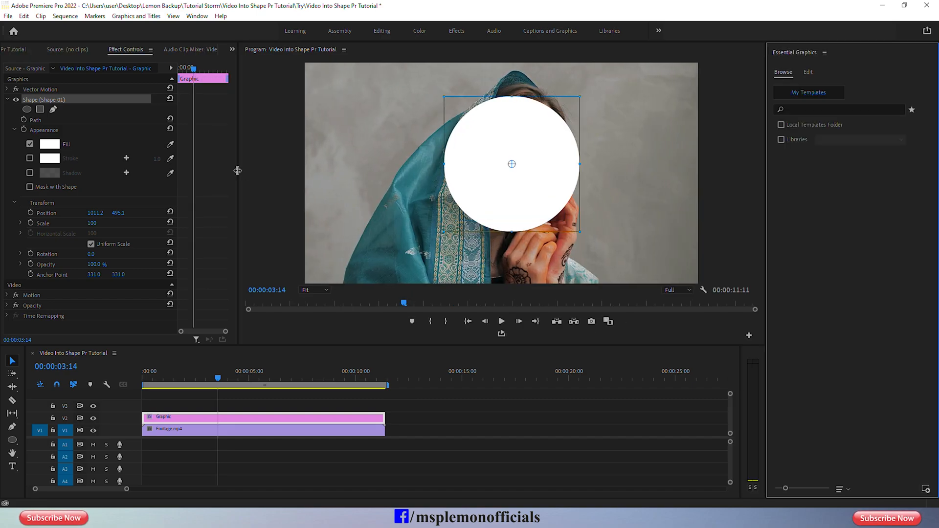
click(808, 73)
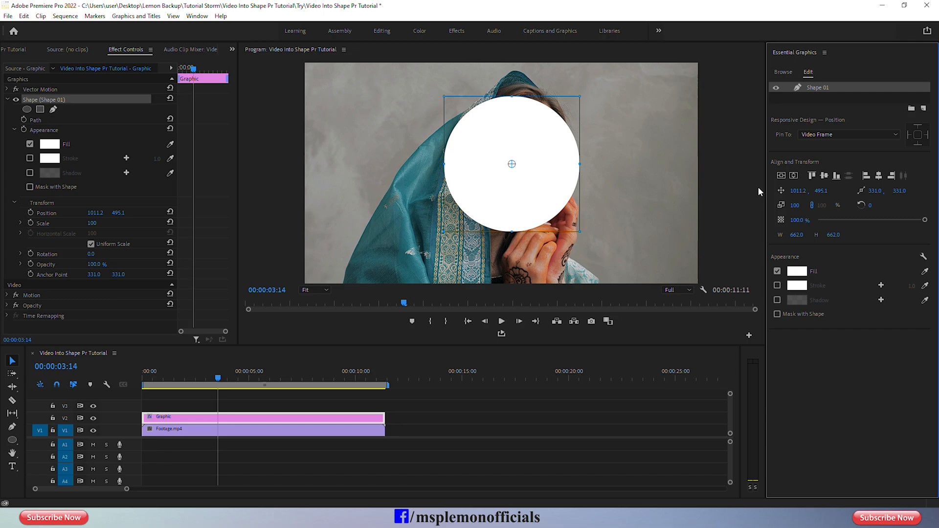
click(783, 175)
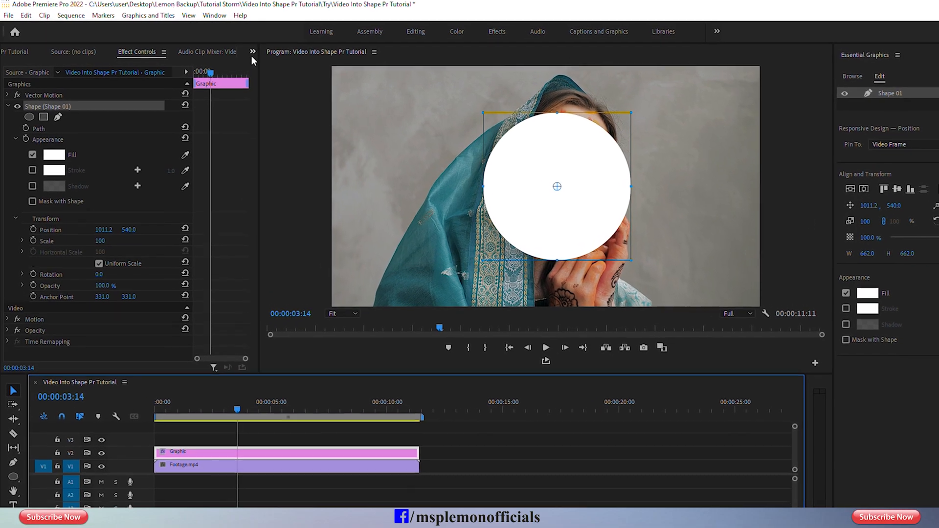
Search the effects for "track" and apply Track Matte Key to the Footage.mp4 clip on V1.
click(232, 50)
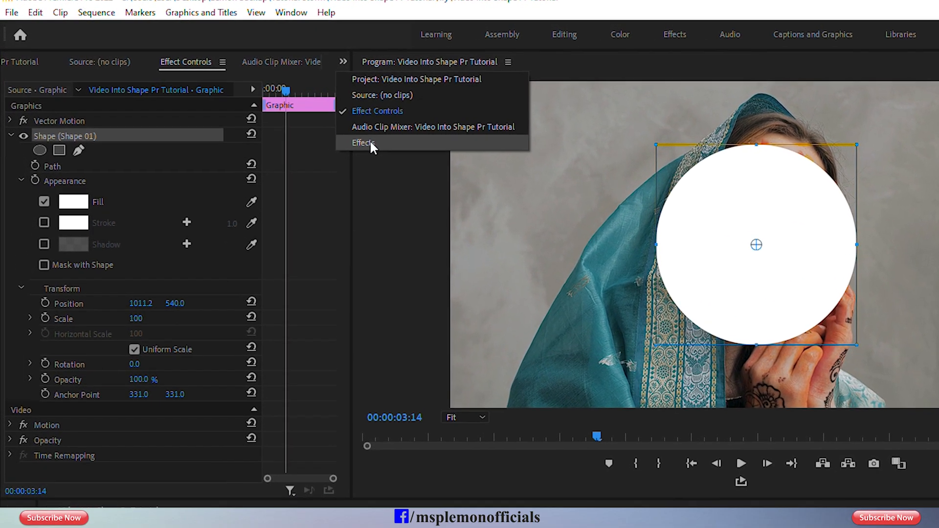
click(299, 122)
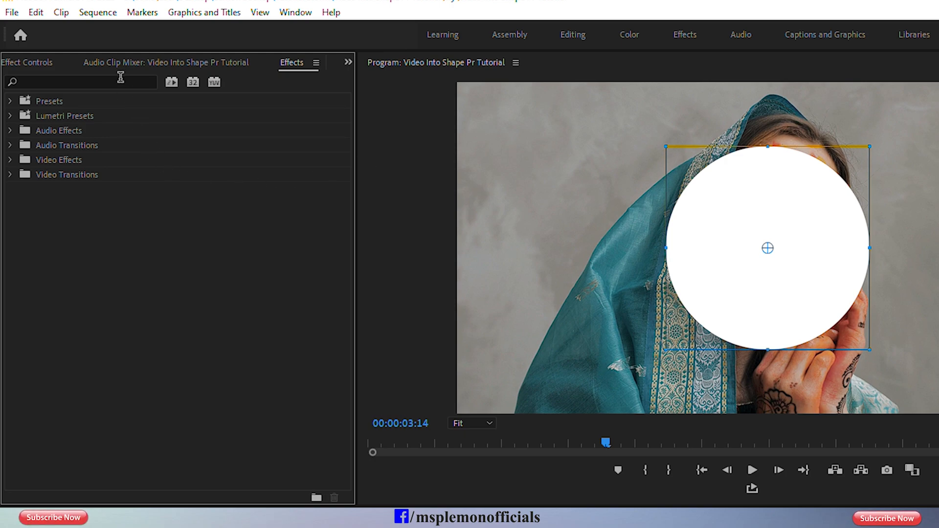
click(286, 14)
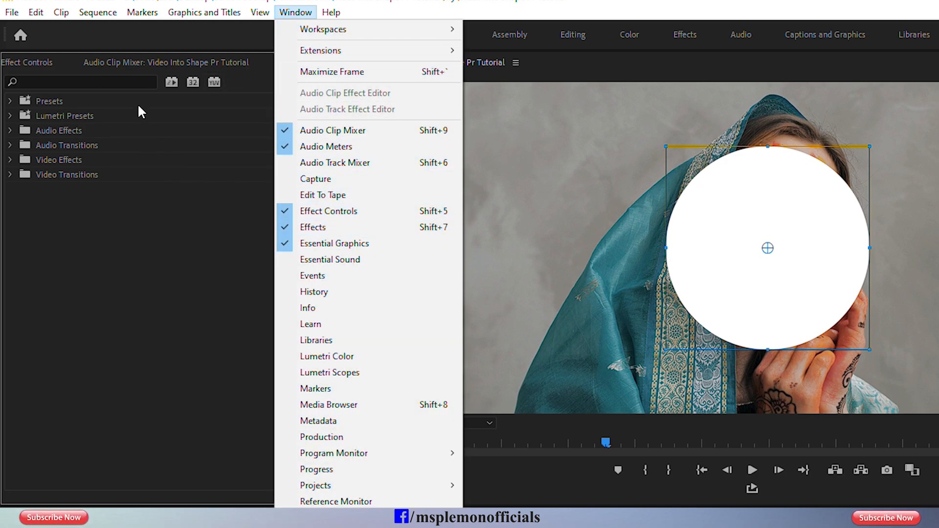
click(130, 79)
text(track)
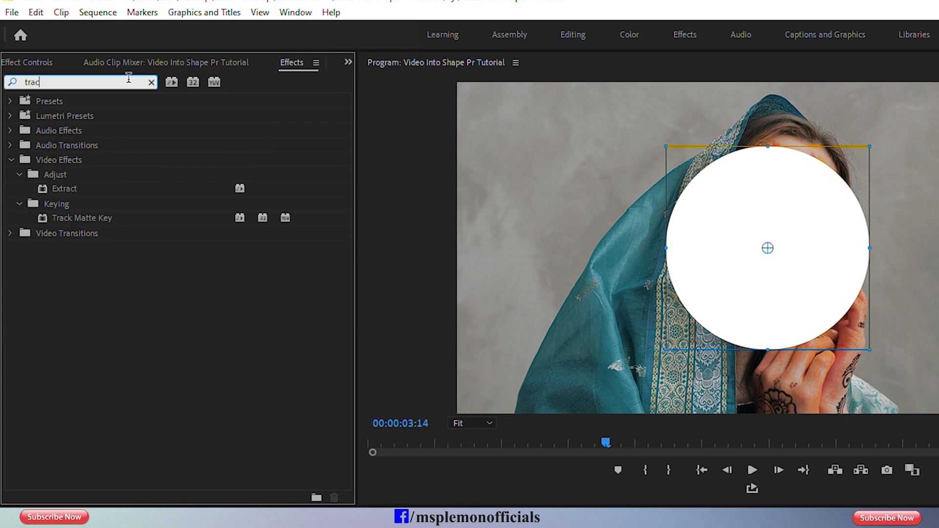
click(49, 157)
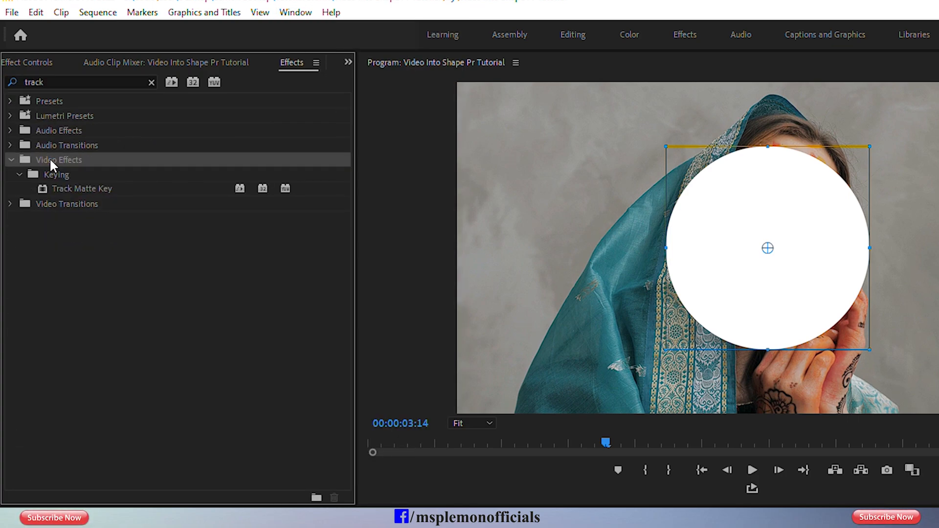
click(48, 172)
click(68, 190)
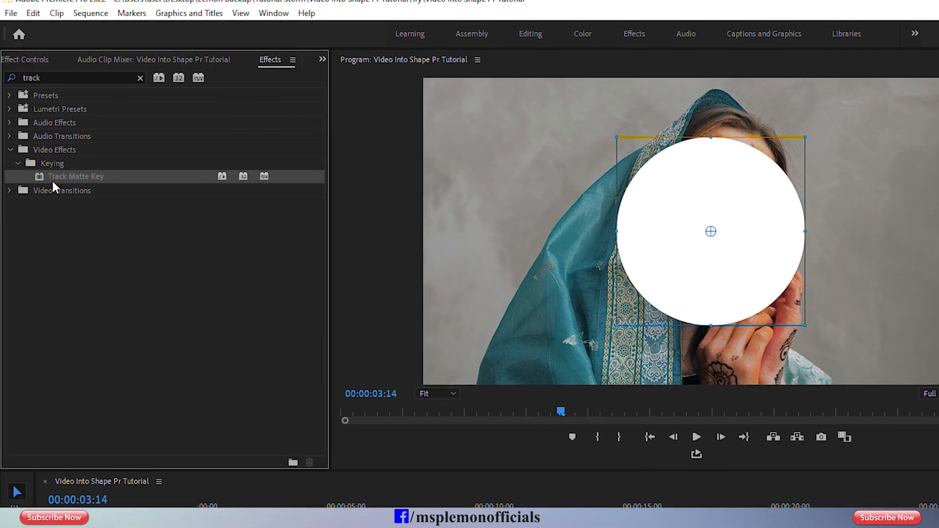
drag(52, 181, 198, 433)
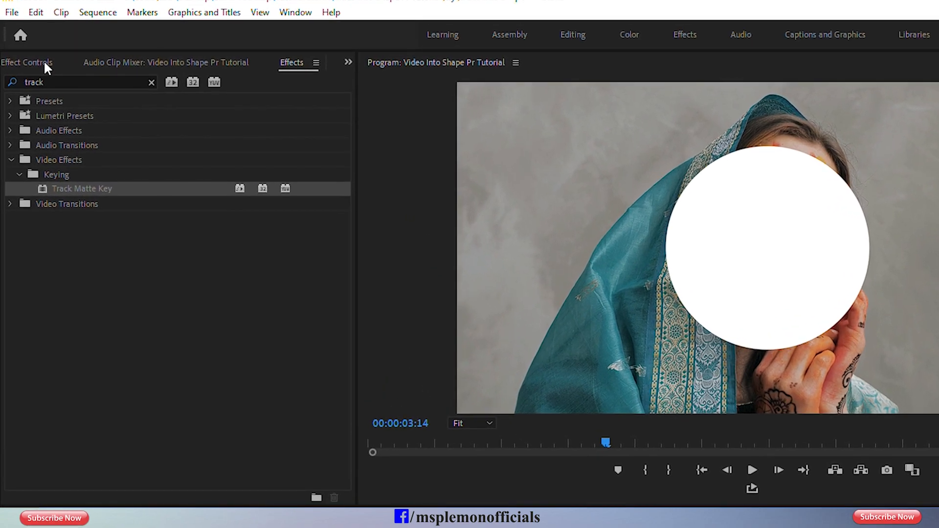
Set the matte source of the footage's Track Matte Key to Video 2.
click(29, 50)
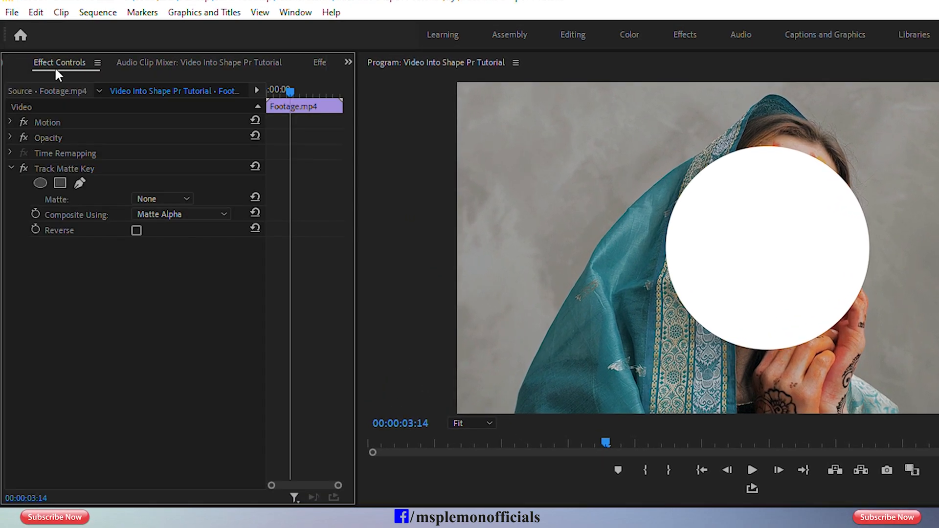
click(73, 171)
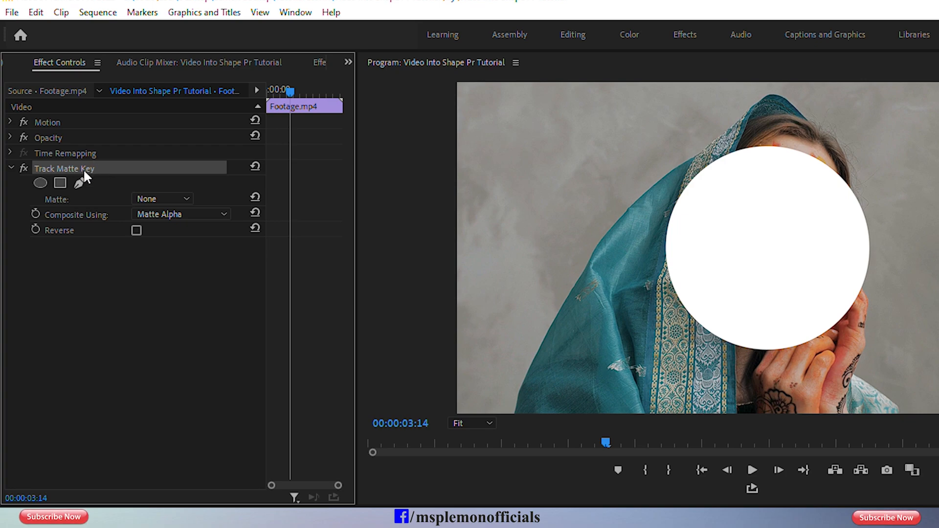
click(150, 199)
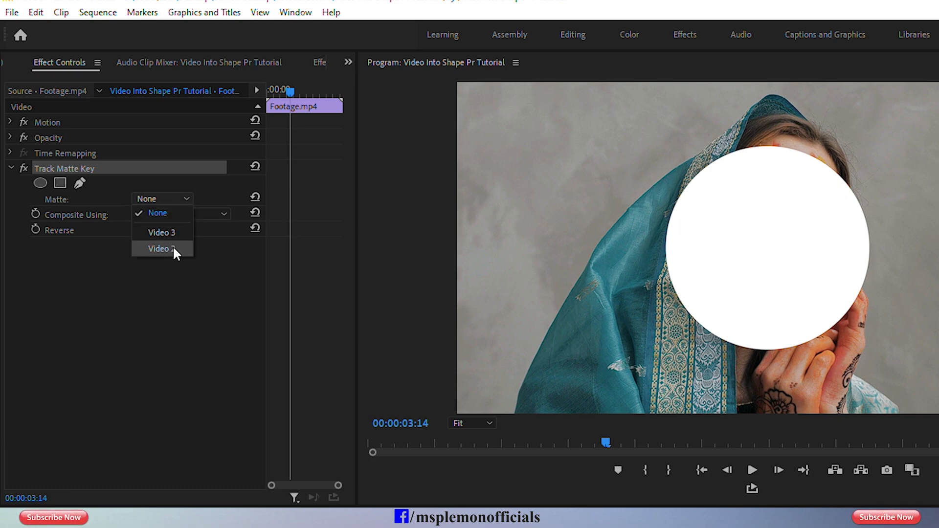
click(158, 247)
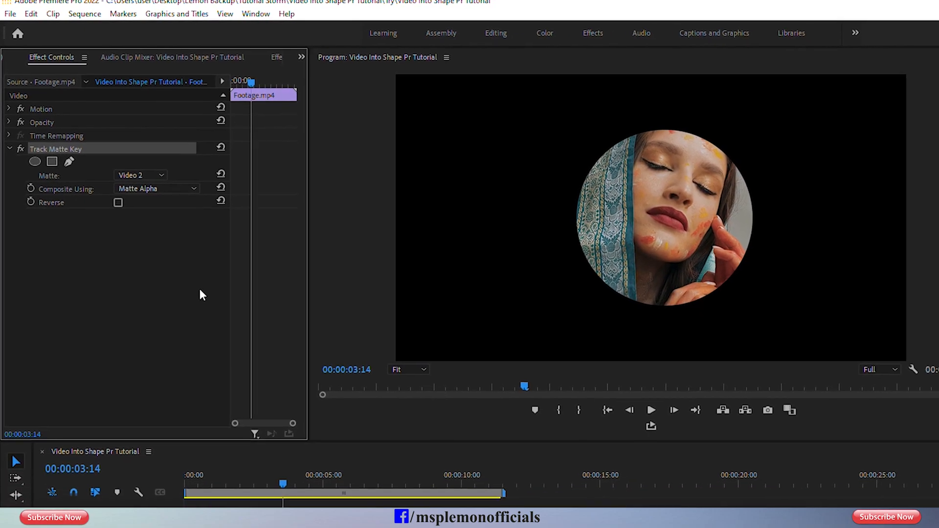
Play back the sequence to preview the footage inside the circle.
drag(239, 484, 177, 495)
key(space)
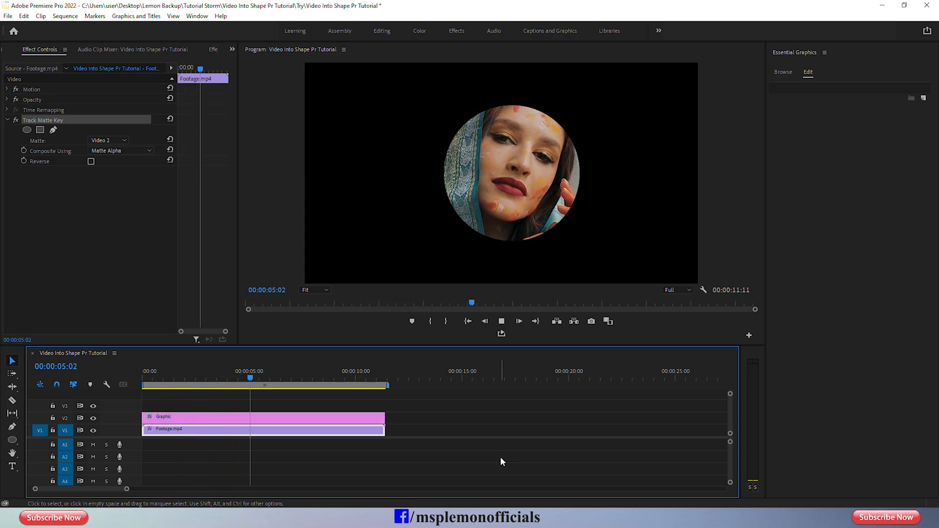
key(space)
Select the circle in the Graphic clip, resize its outline and reposition it to about 822, 363.
click(310, 418)
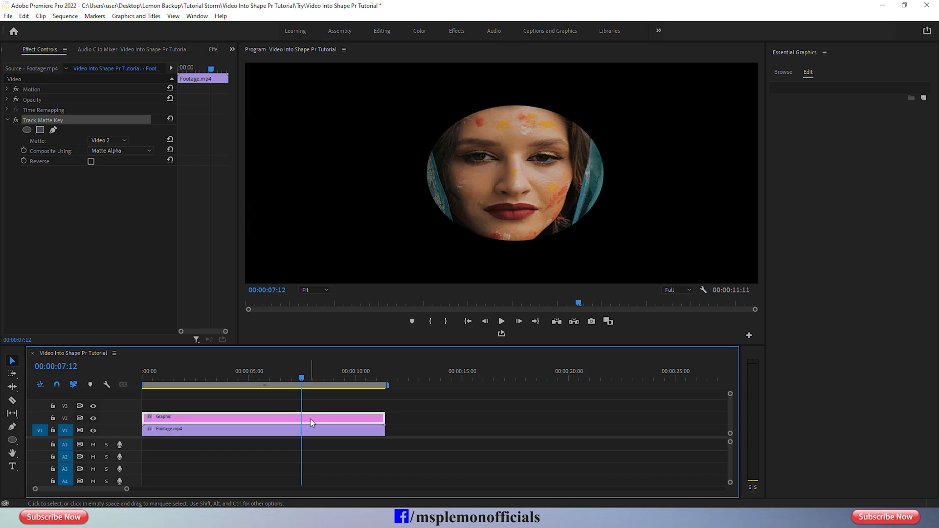
click(488, 192)
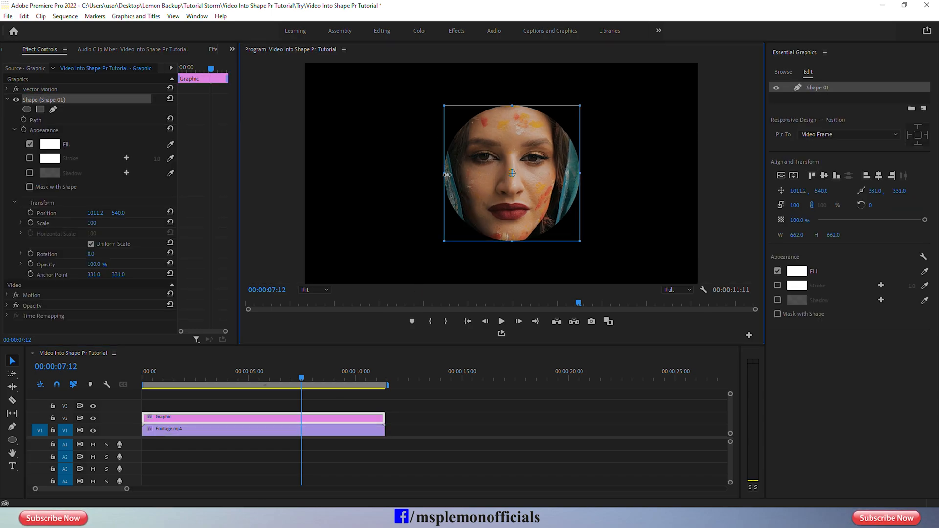
drag(447, 174, 484, 197)
drag(402, 201, 390, 202)
key(ctrl+z)
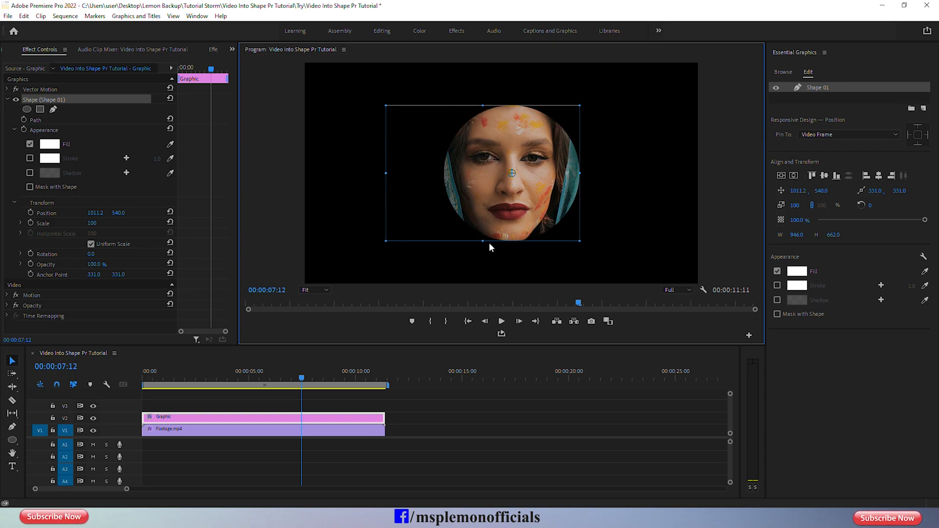
drag(578, 242, 638, 286)
drag(561, 214, 523, 179)
Move the playhead to 00:00:05:18 and hide the V2 track holding the circle graphic.
drag(304, 378, 264, 381)
click(93, 418)
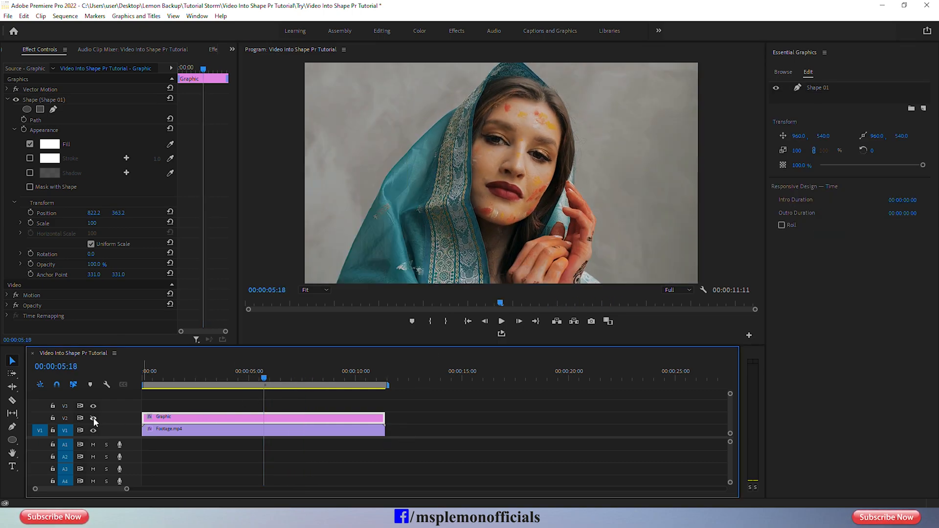
click(175, 431)
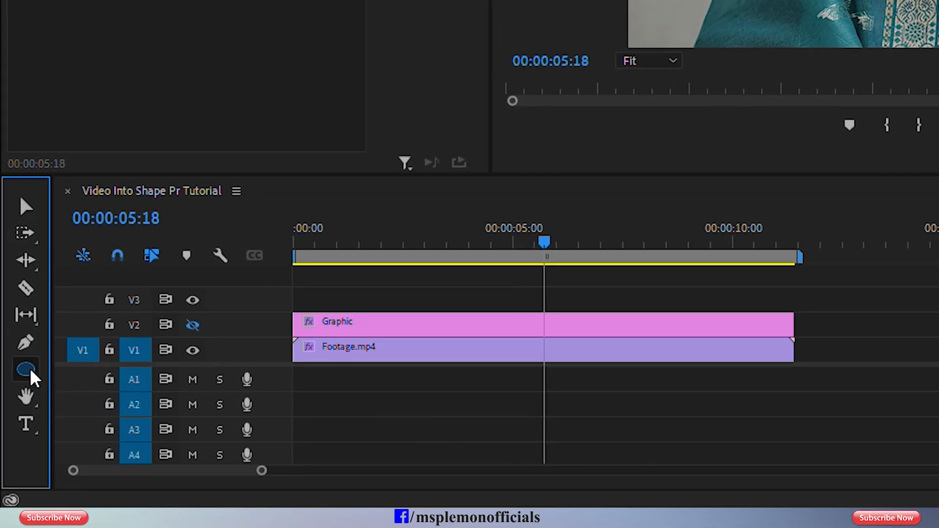
Draw a triangle about 793 × 774 px over the footage with the Polygon tool and expand its shape properties.
click(25, 374)
click(113, 411)
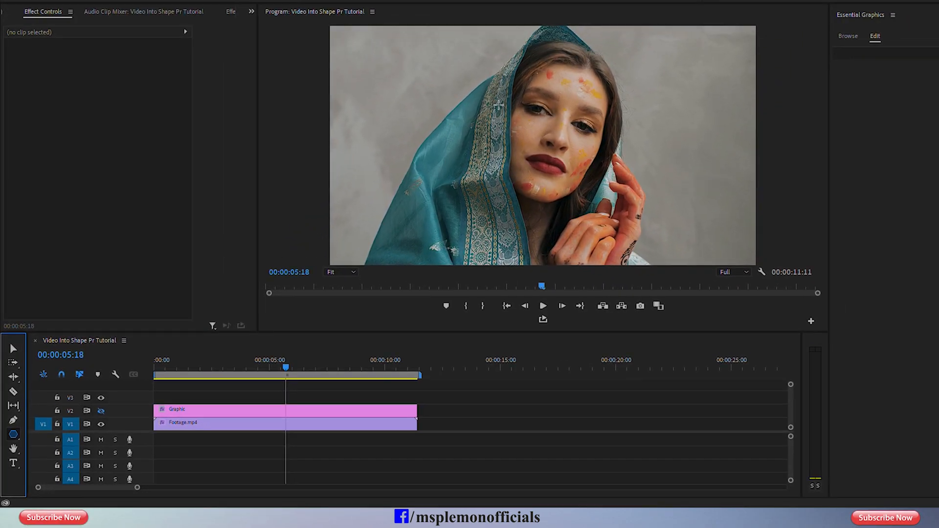
mouse_move(461, 136)
mouse_down()
mouse_move(592, 259)
mouse_move(623, 293)
mouse_move(612, 299)
mouse_up()
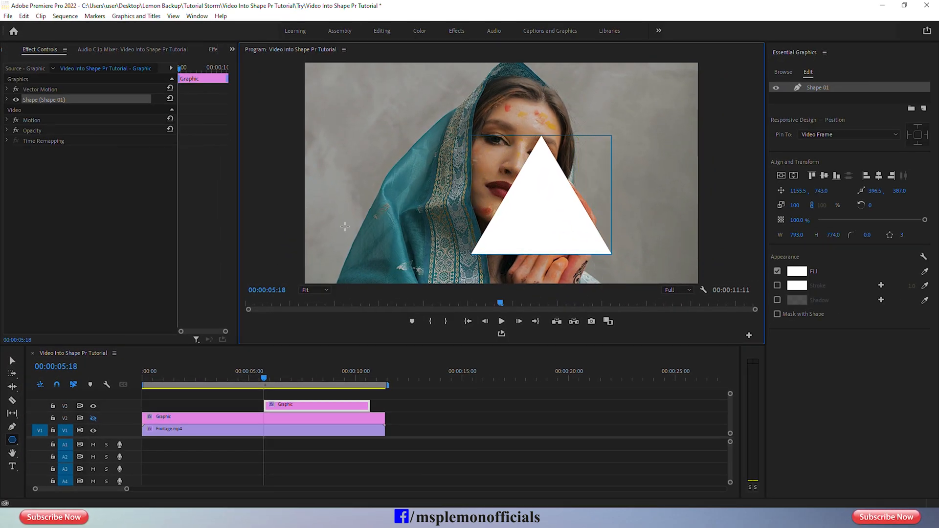
click(7, 100)
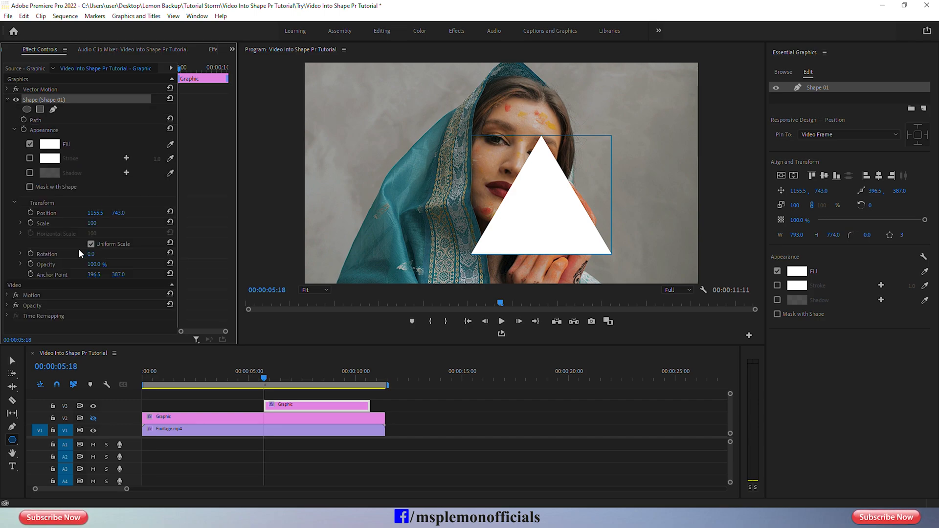
Resize the triangle to about 984 × 1056 px at about 945, 477, and extend its V3 clip to the footage's full length.
click(12, 361)
drag(552, 237, 519, 180)
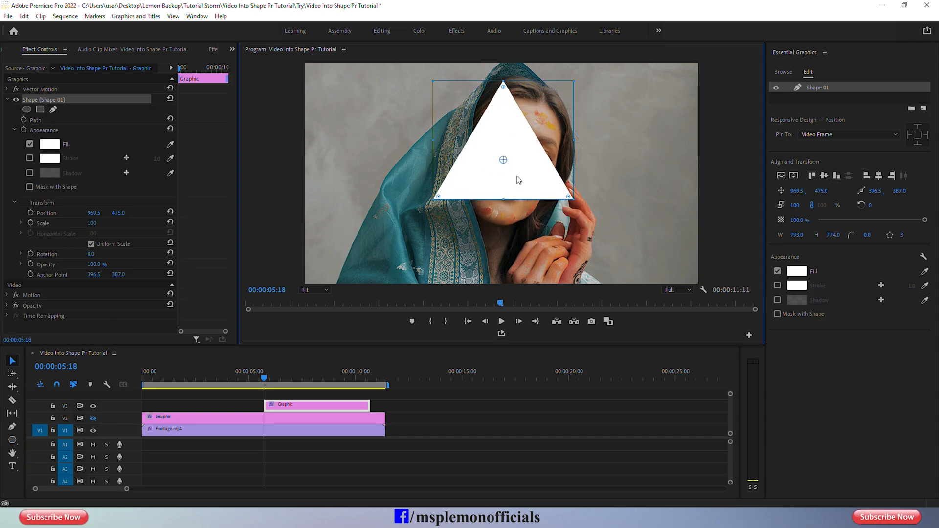
drag(572, 200, 607, 242)
mouse_move(549, 214)
mouse_down()
mouse_move(537, 199)
mouse_move(549, 217)
mouse_up()
drag(292, 407, 385, 406)
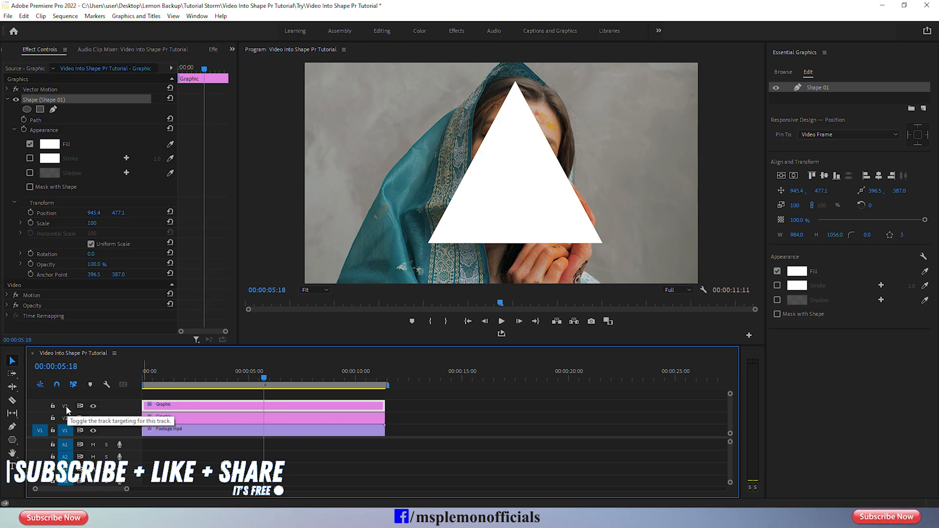
Set the matte source of the footage's Track Matte Key to Video 3.
click(169, 433)
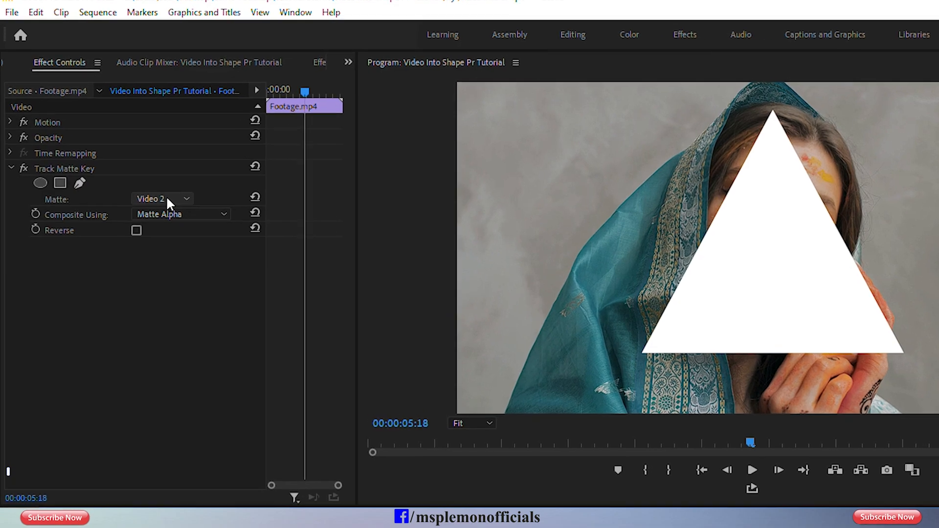
click(167, 200)
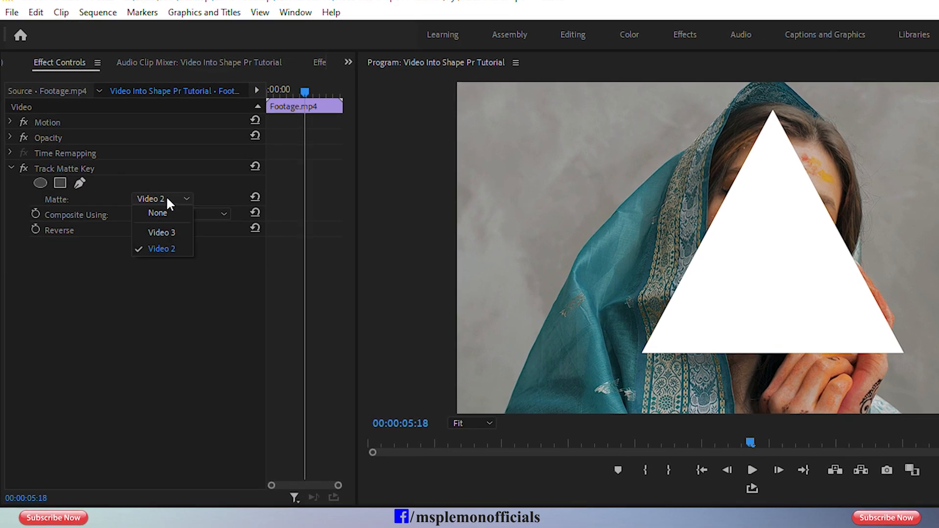
click(182, 247)
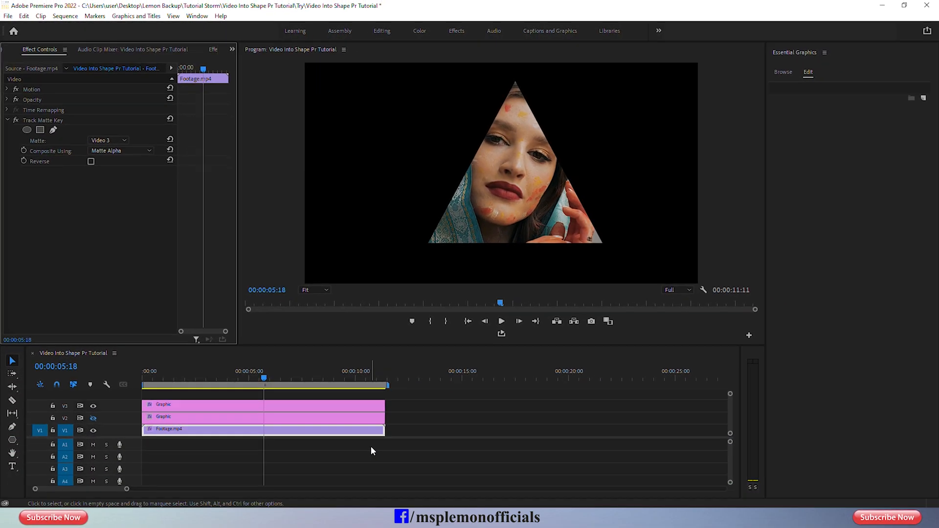
Play back and scrub the sequence to preview the footage inside the triangle, leaving the playhead at 00:00:07:02.
click(281, 400)
key(space)
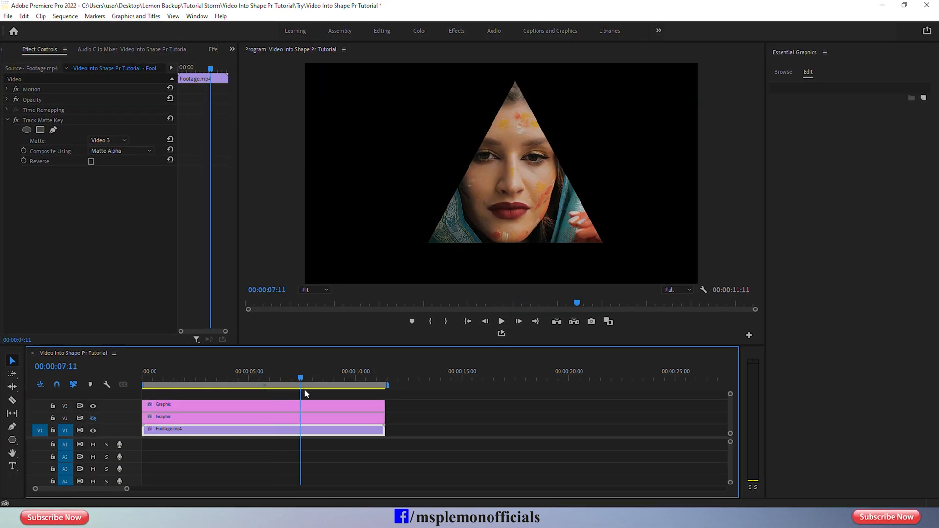
drag(294, 378, 296, 402)
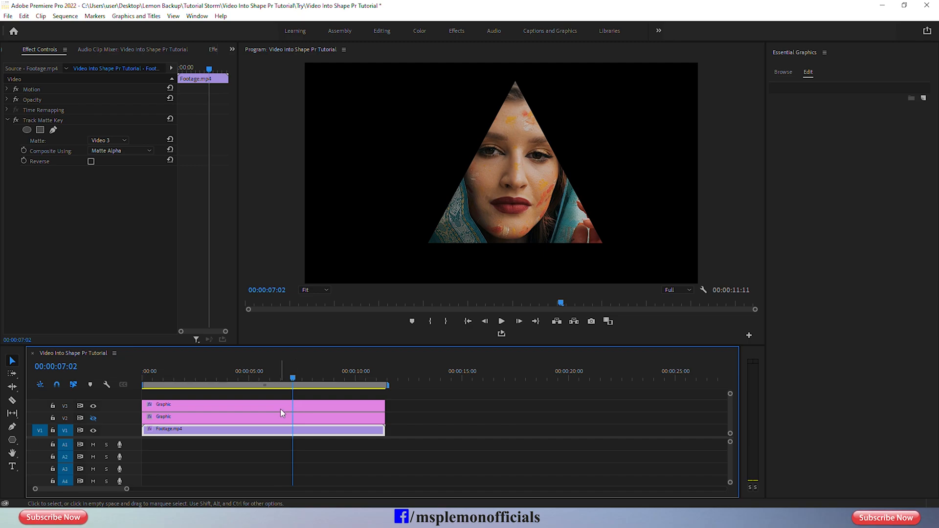
Show the V2 track again and delete both Graphic clips from V2 and V3.
click(93, 419)
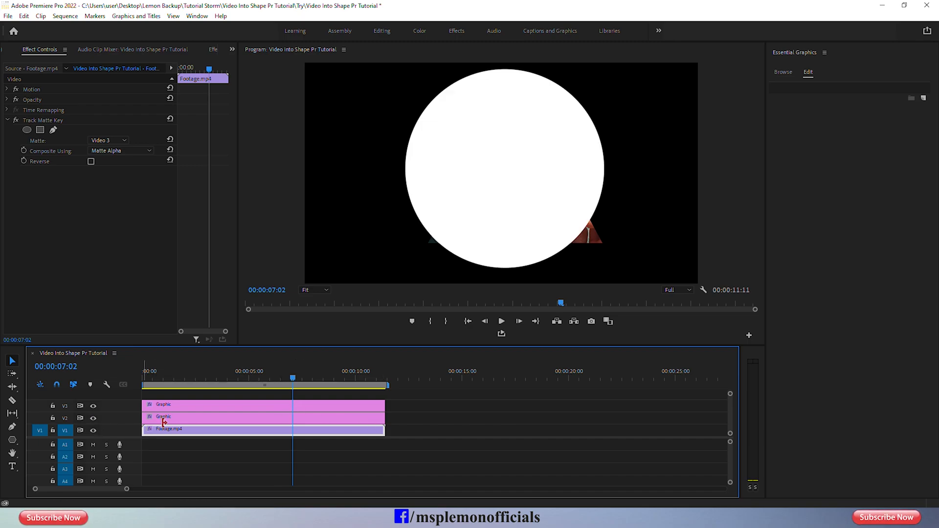
drag(395, 401, 353, 417)
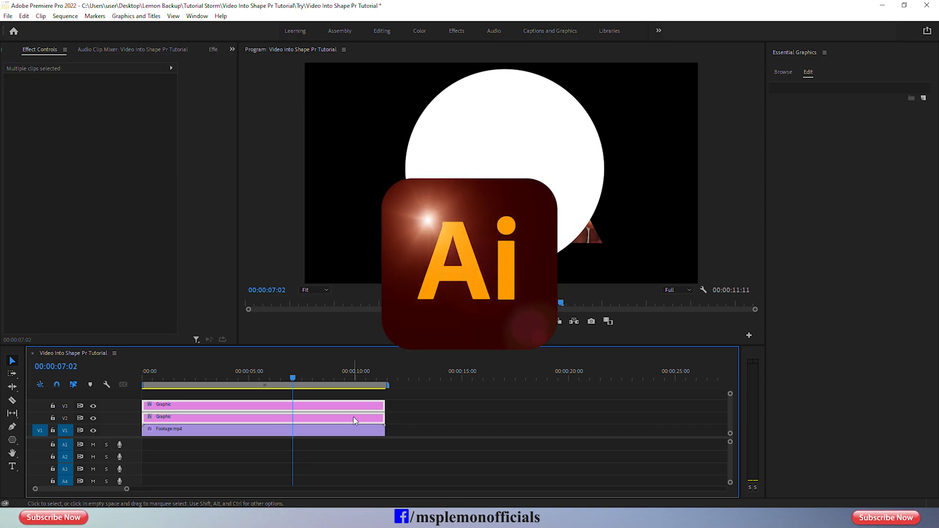
right_click(354, 419)
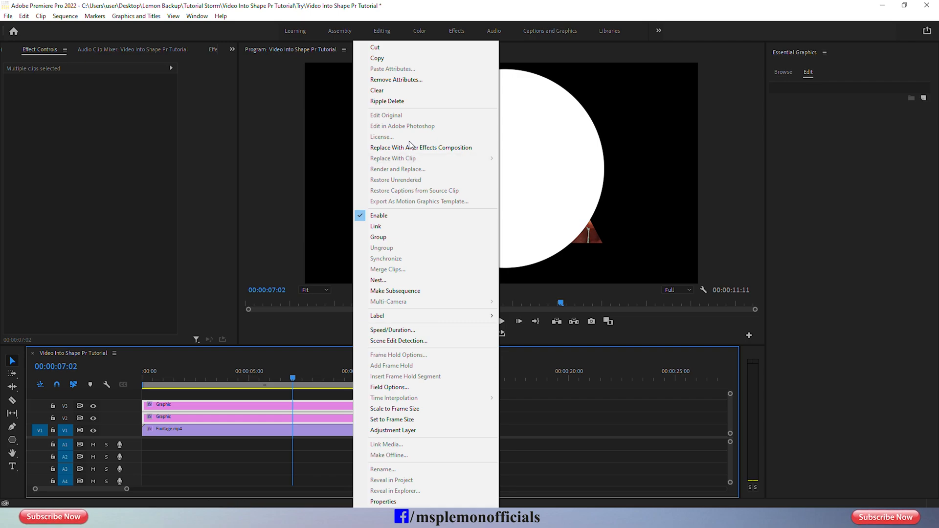
click(388, 93)
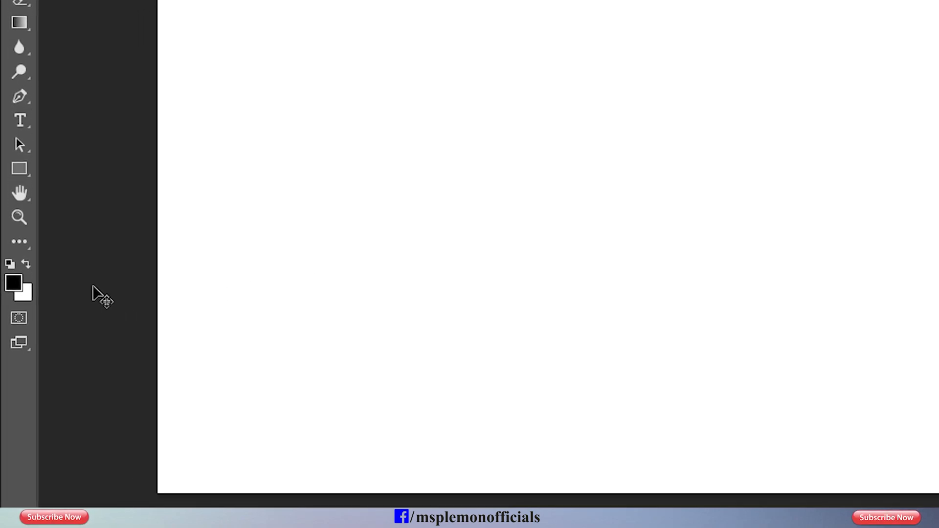
In Photoshop, activate the Custom Shape tool and choose the last flower in the first row of the Flowers shape group.
right_click(27, 157)
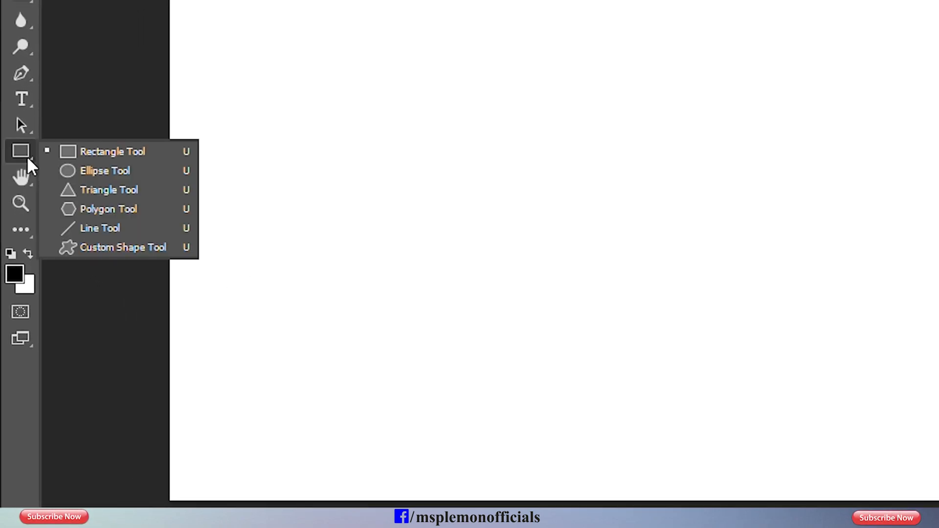
click(129, 247)
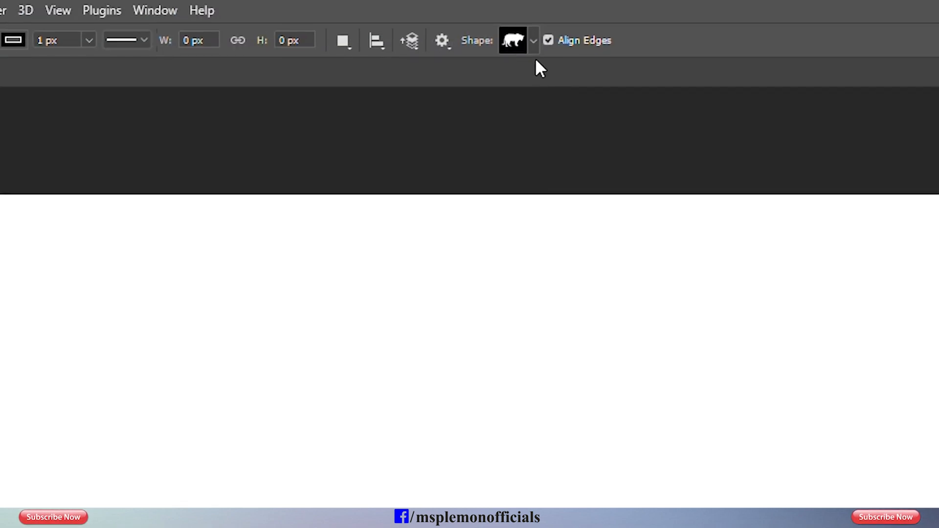
click(533, 41)
drag(644, 201, 813, 505)
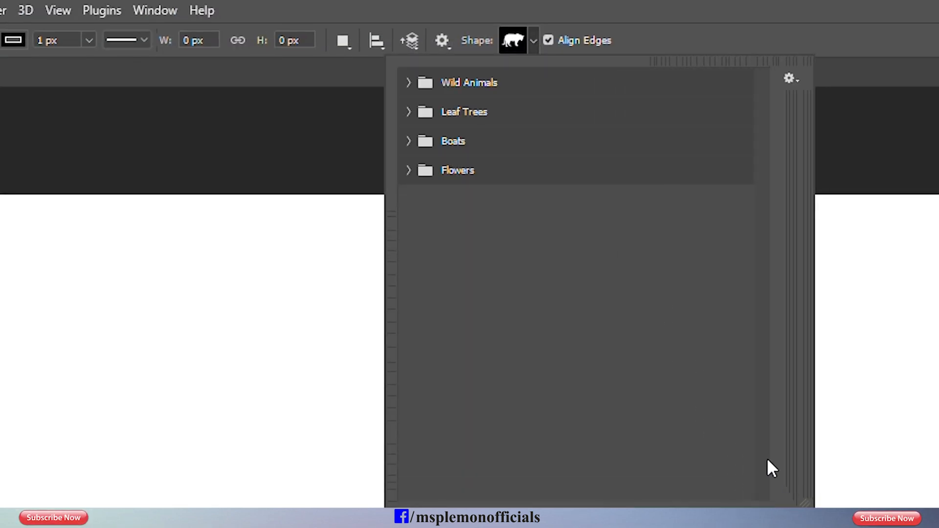
click(409, 82)
click(409, 176)
click(409, 270)
click(409, 363)
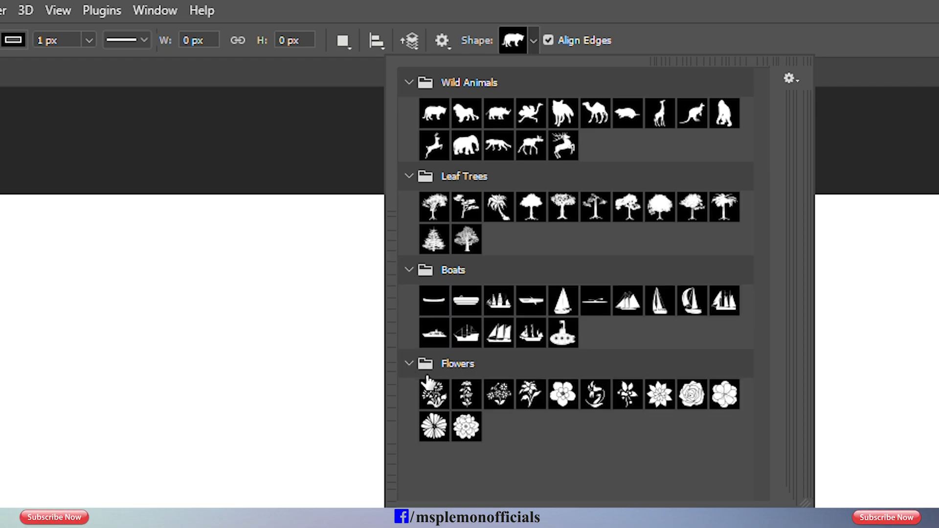
click(724, 394)
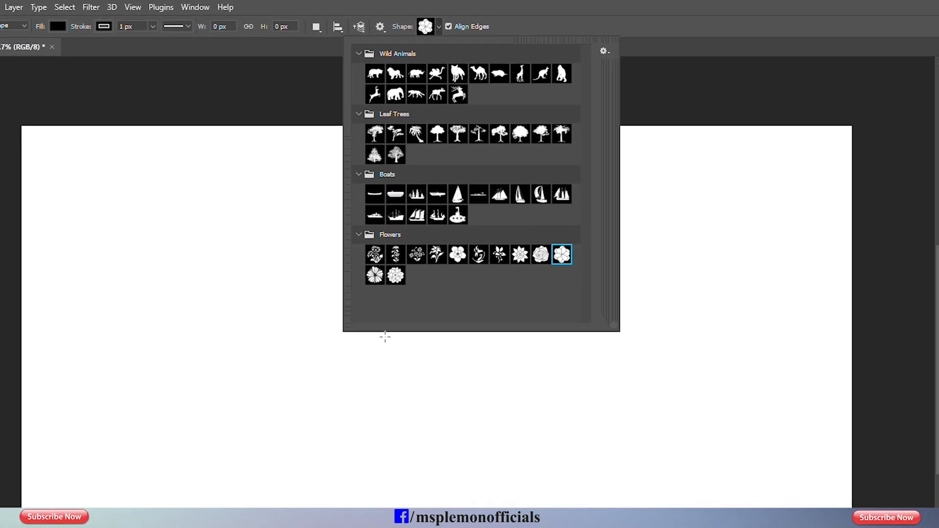
Draw the flower about 583 × 618 px on the canvas and move it to about X 645, Y 231 px.
drag(246, 418, 524, 527)
drag(392, 318, 486, 405)
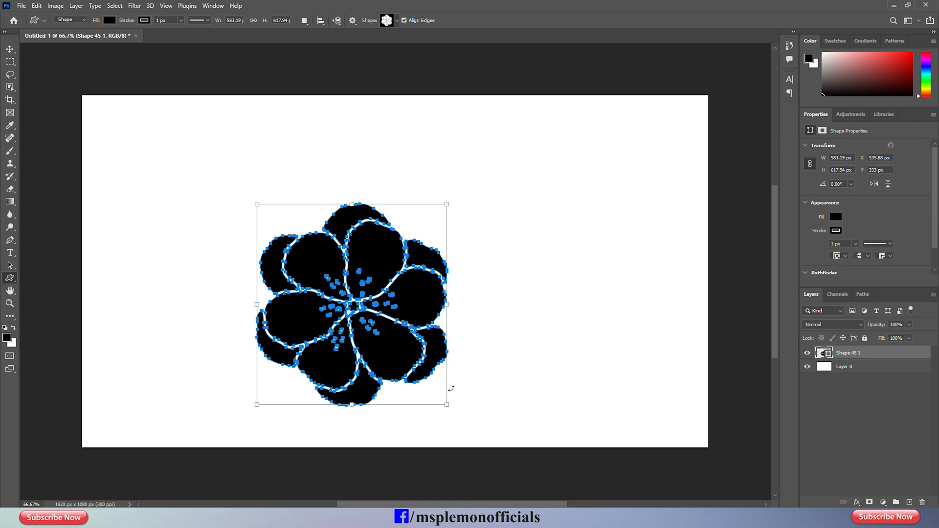
click(10, 49)
drag(378, 257, 412, 223)
Hide Layer 0 so the background is transparent, and change the flower shape's fill colour to white.
click(807, 367)
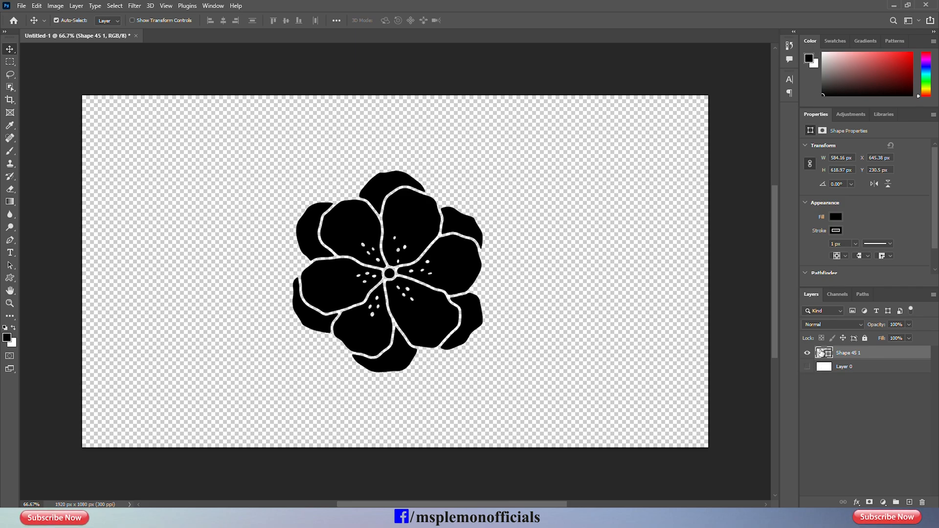
double_click(823, 353)
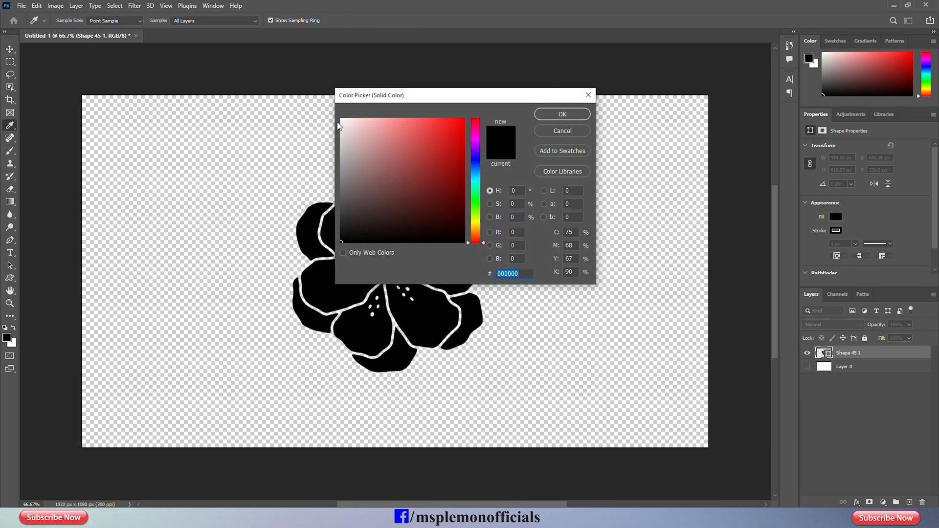
drag(338, 126, 317, 113)
click(550, 113)
click(221, 126)
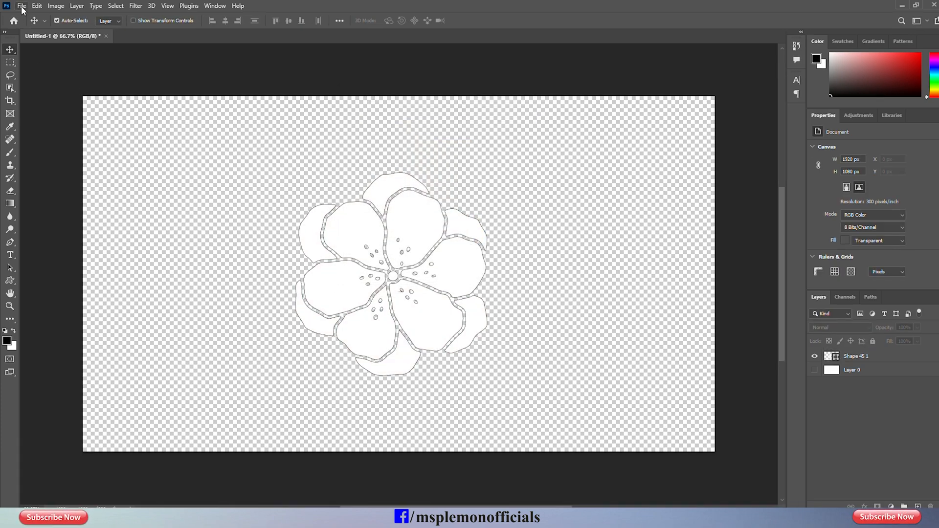
Export the flower as a PNG named Flower into the Try folder.
click(22, 7)
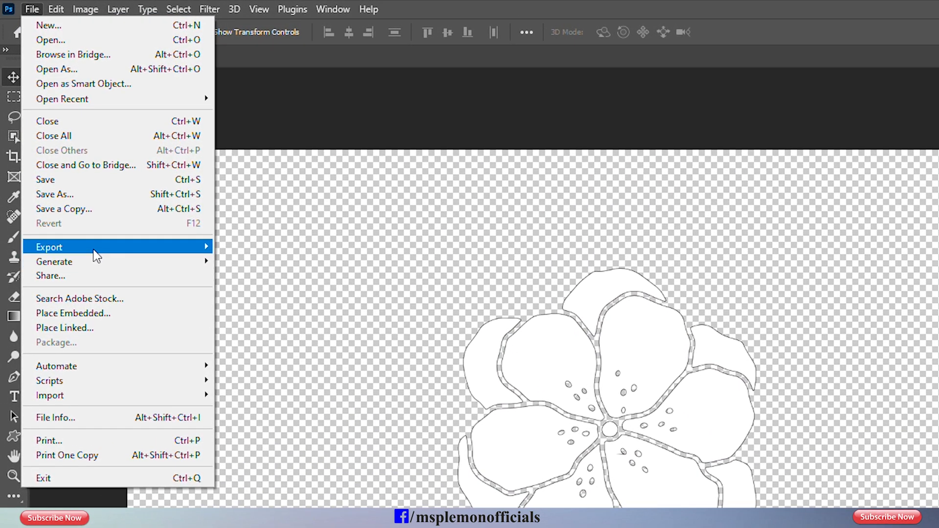
mouse_move(123, 206)
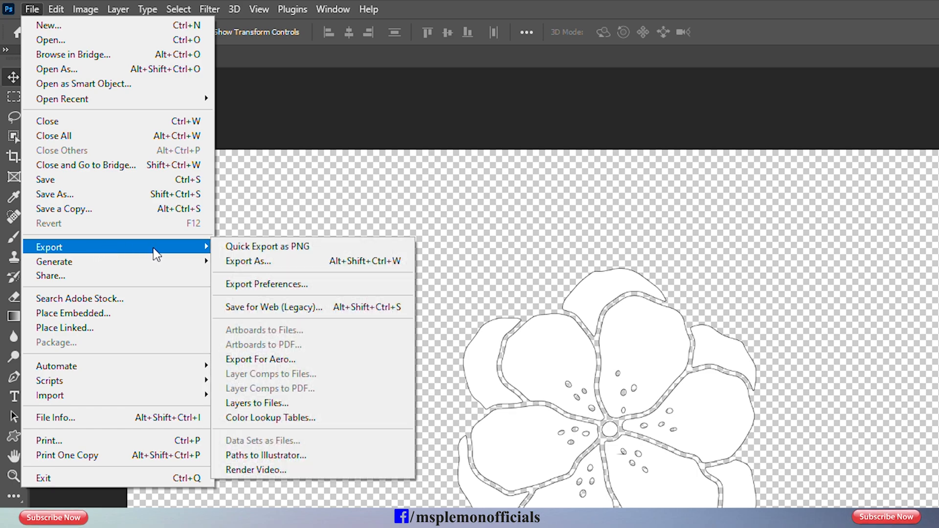
click(266, 246)
text(Flower)
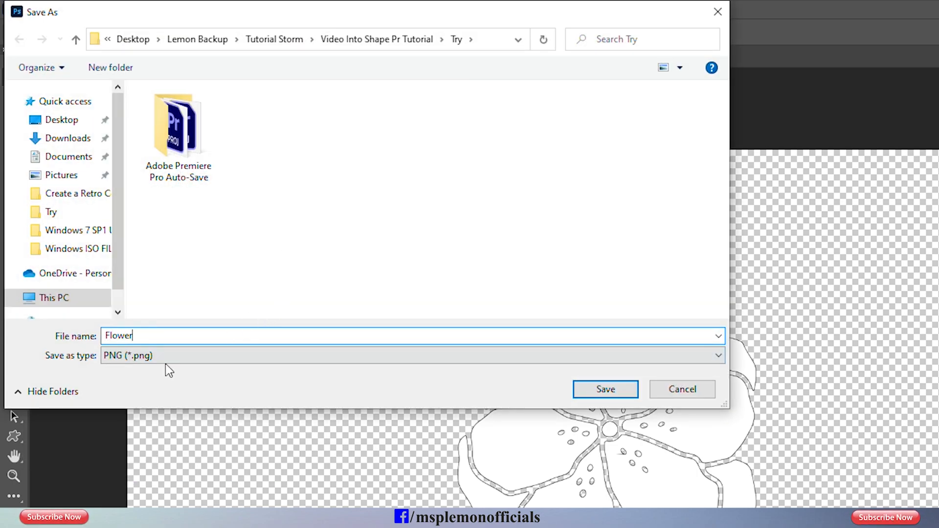
click(603, 389)
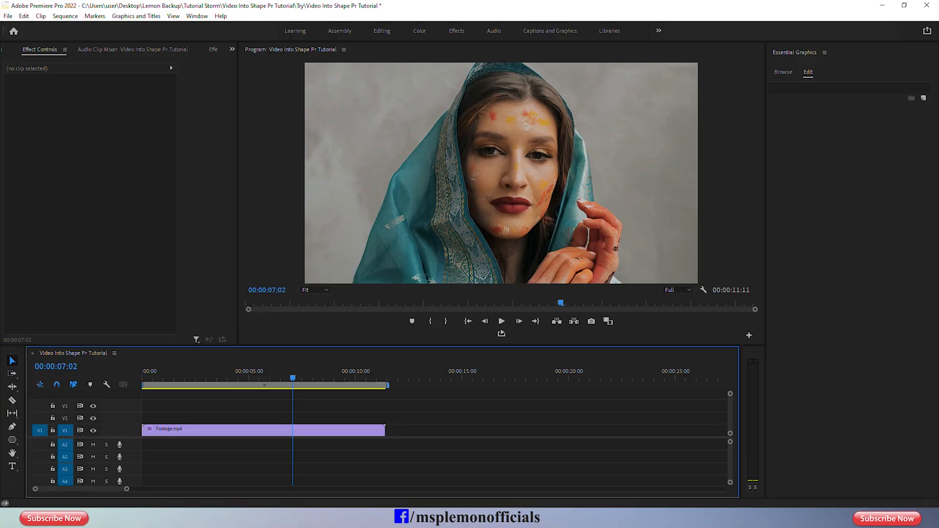
Switch back to Premiere Pro and import the Flower image into the project.
click(232, 49)
click(245, 62)
right_click(126, 220)
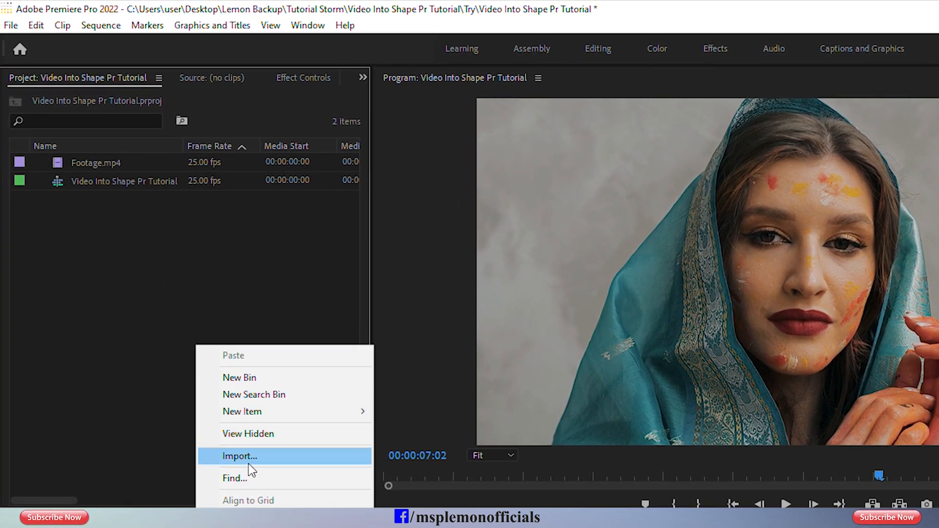
click(247, 462)
click(255, 186)
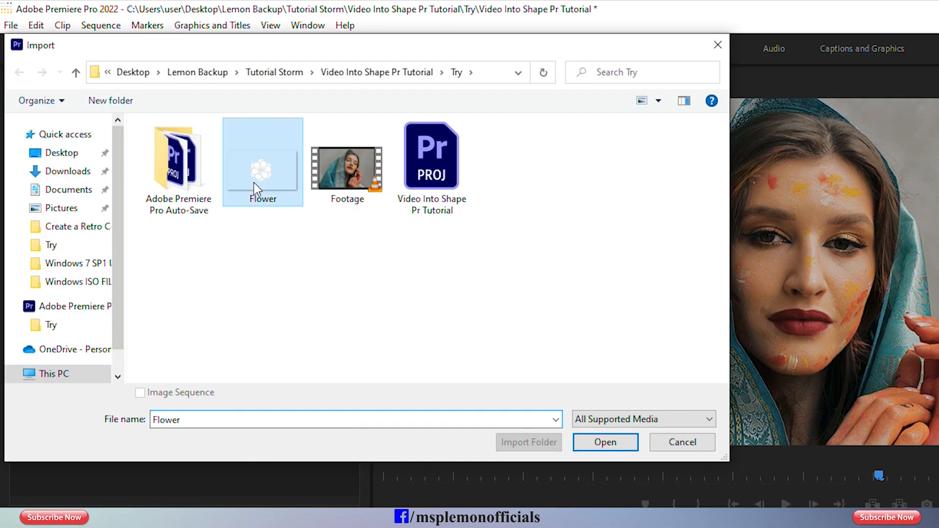
click(598, 441)
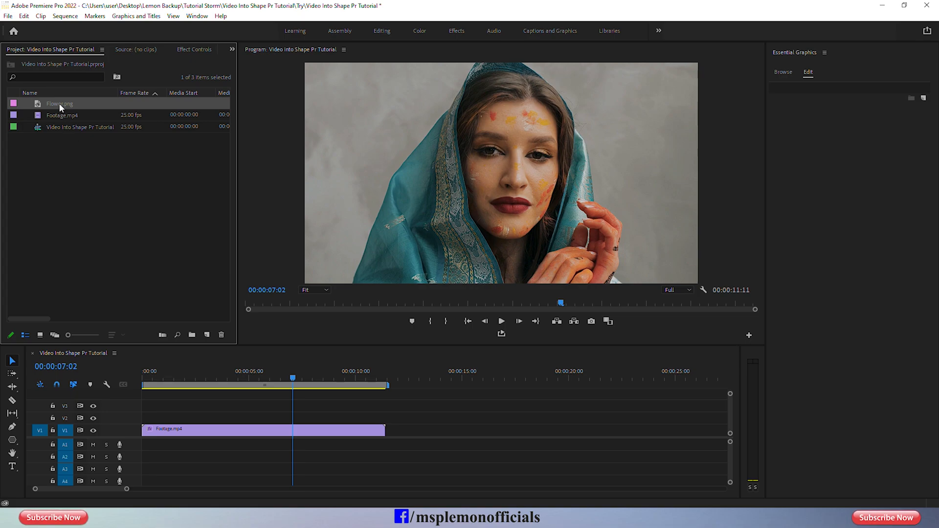
Place Flower.png on V2 over the footage's full length and scale it to about 151.
drag(205, 391, 385, 418)
click(343, 419)
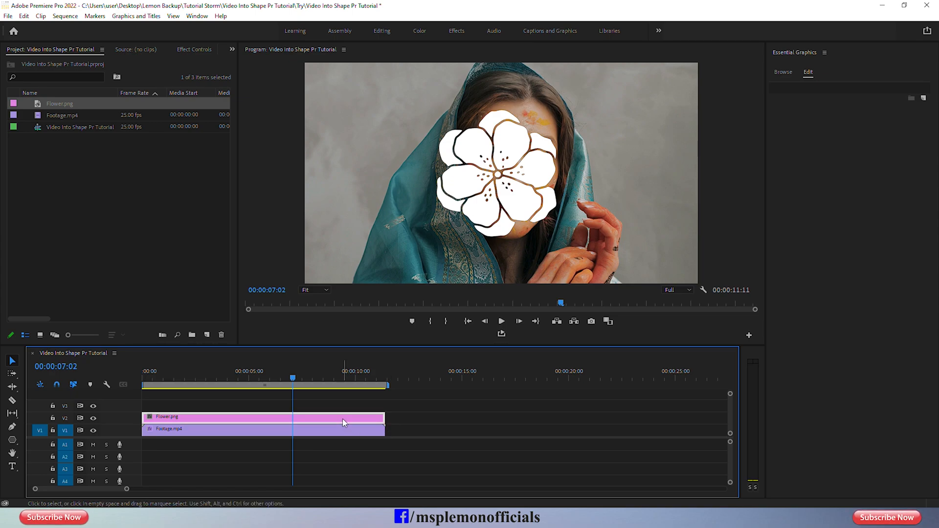
click(194, 50)
click(7, 89)
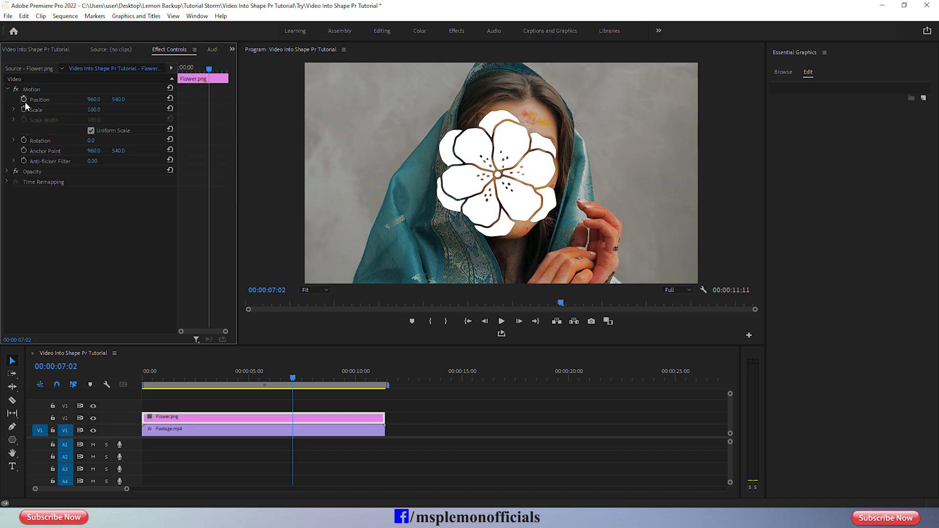
drag(93, 109, 102, 110)
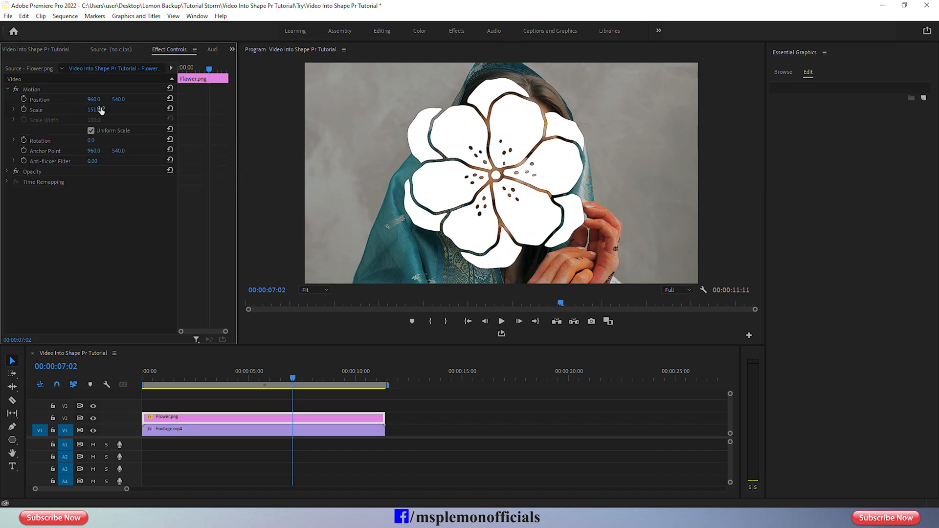
Set the footage's Track Matte Key matte source to Video 2 so it uses the flower.
click(184, 429)
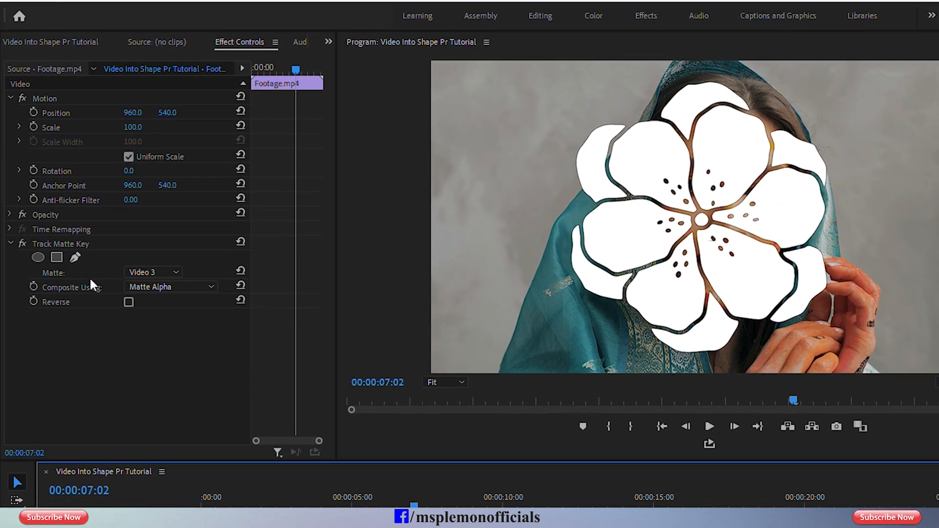
click(149, 272)
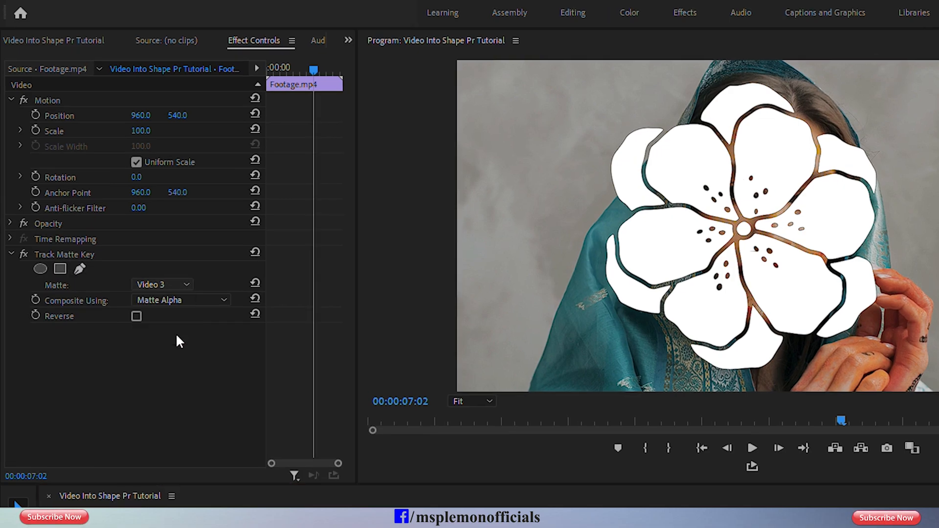
click(166, 320)
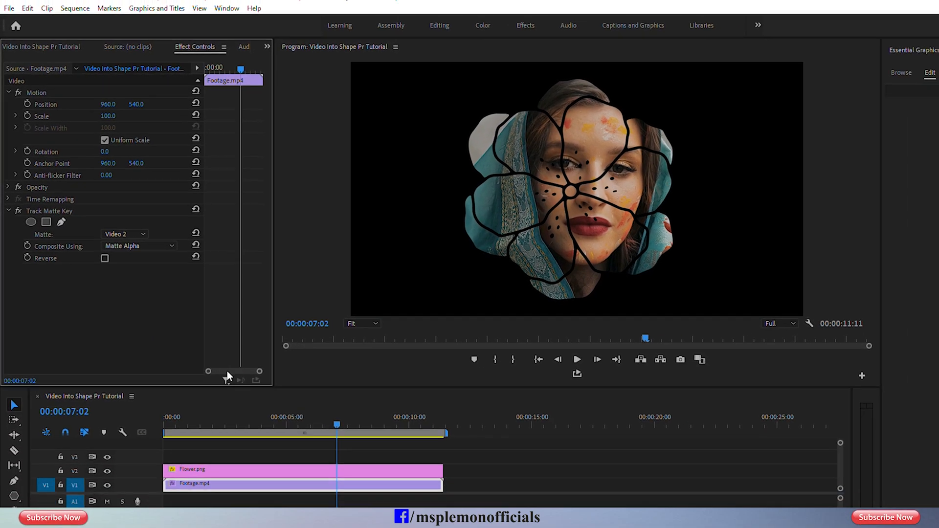
Scrub the sequence to preview the footage inside the flower, and move Flower.png and the footage up to V3 and V2.
drag(337, 423, 213, 421)
drag(187, 373, 140, 370)
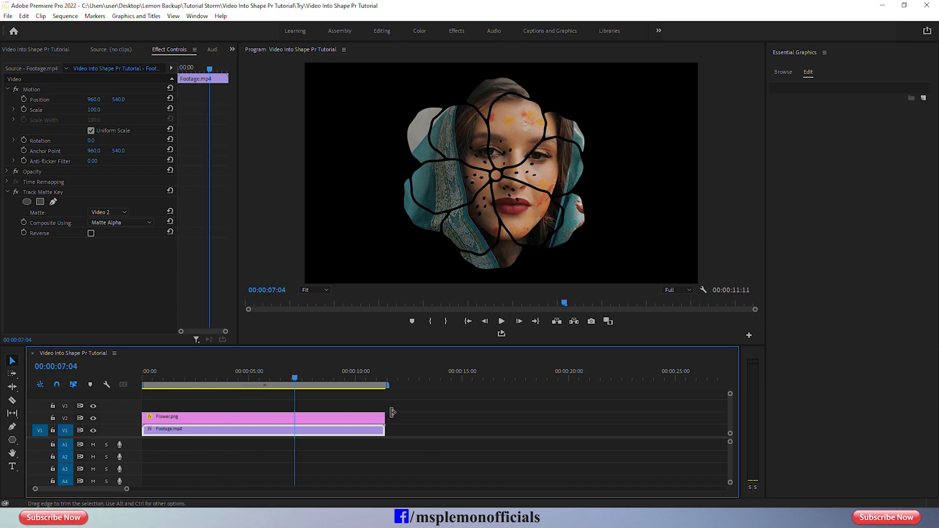
drag(397, 410, 344, 424)
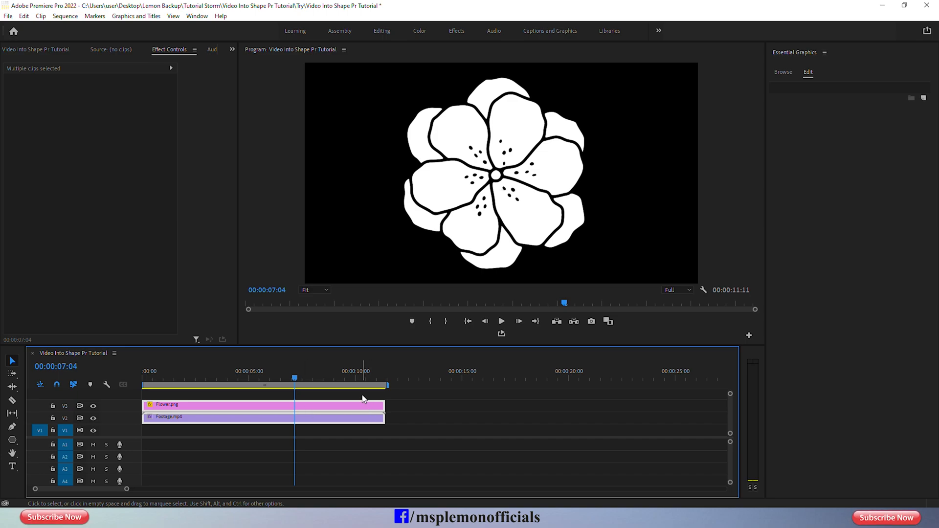
Set the matte source of the footage's Track Matte Key to Video 3.
key(ctrl+shift+a)
click(304, 420)
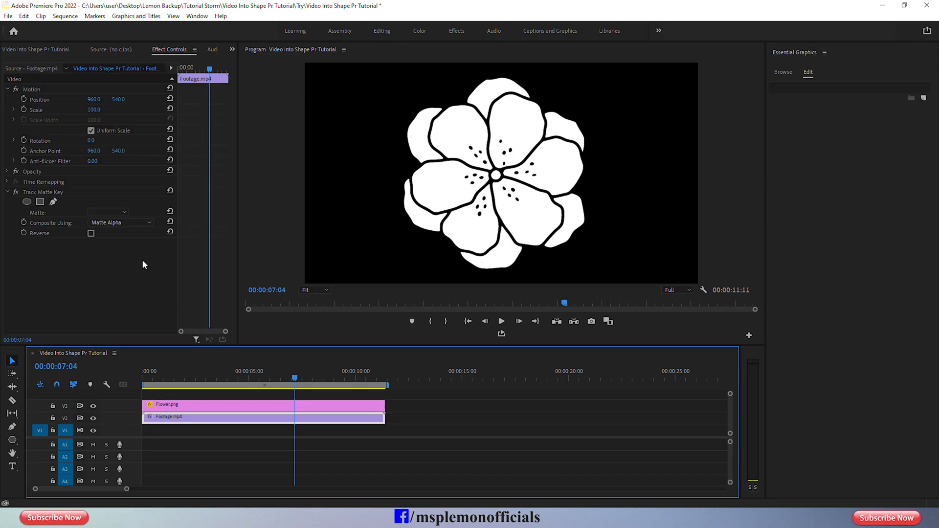
click(118, 214)
click(117, 235)
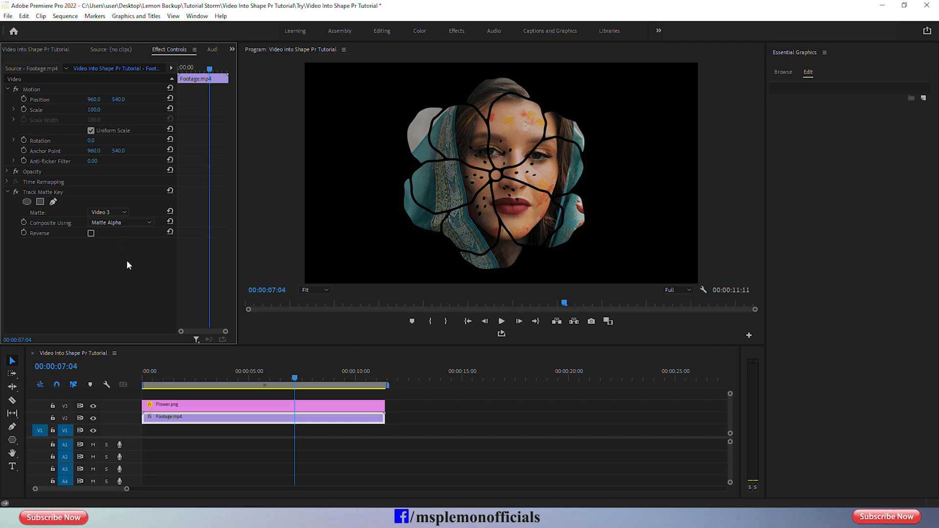
click(190, 429)
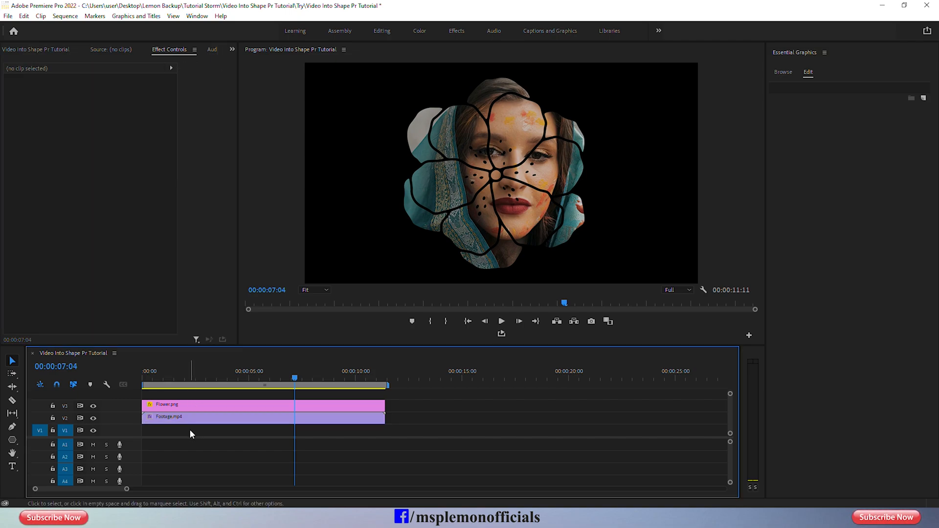
Create a white (FFFFFF) 1920 x 1080 color matte named BG in the project.
click(62, 49)
click(208, 334)
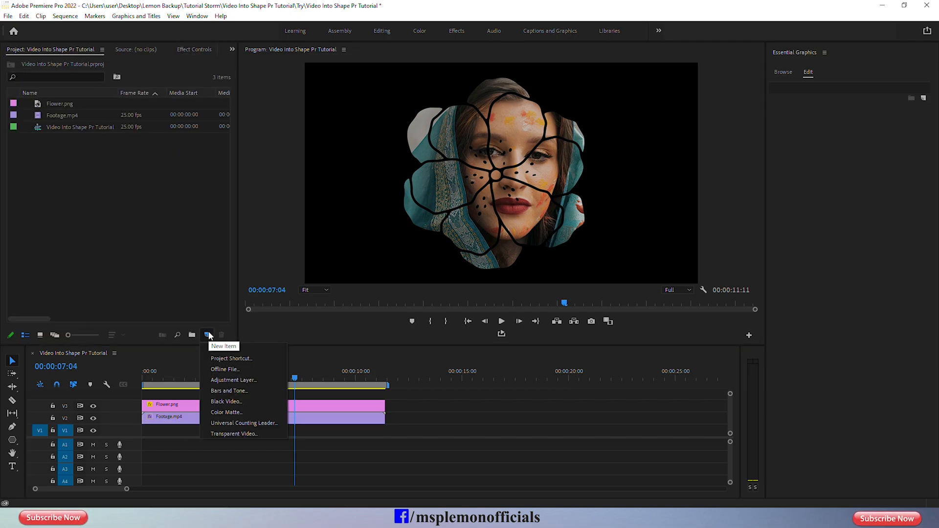
click(228, 412)
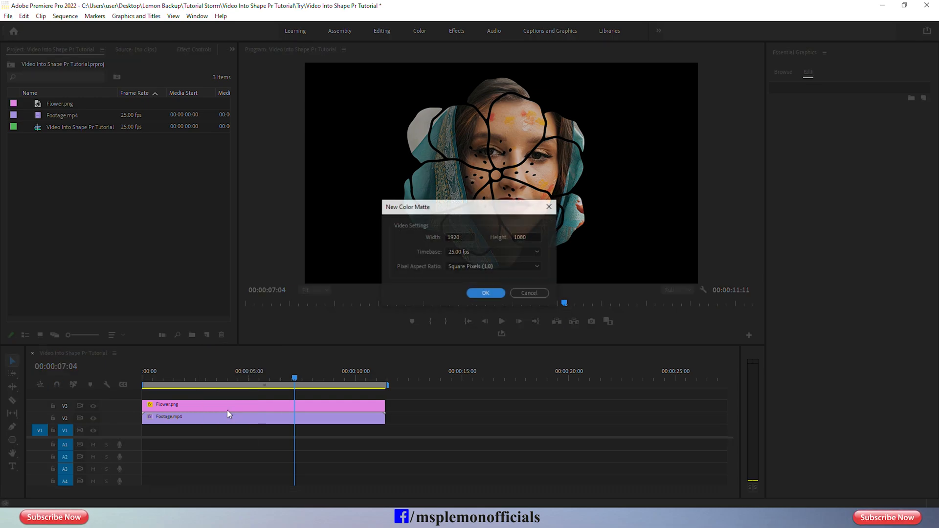
click(485, 293)
drag(408, 256, 335, 322)
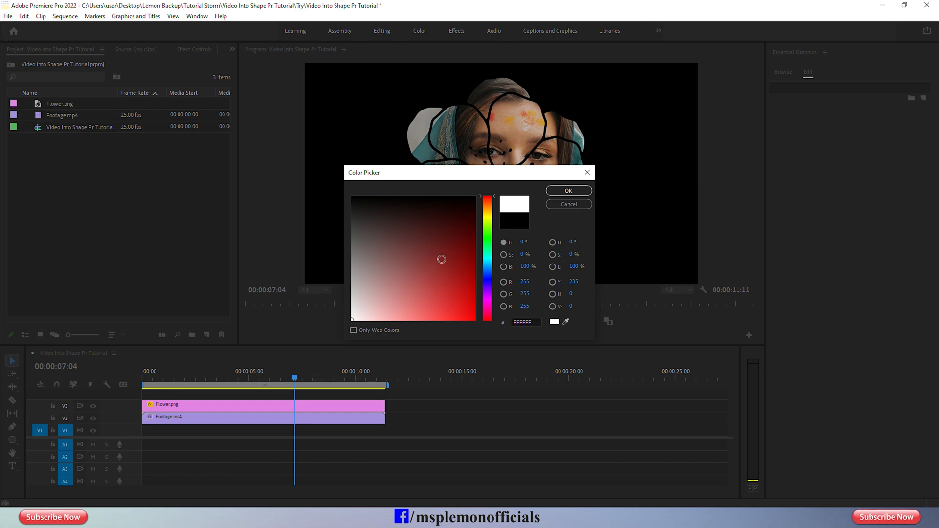
click(561, 192)
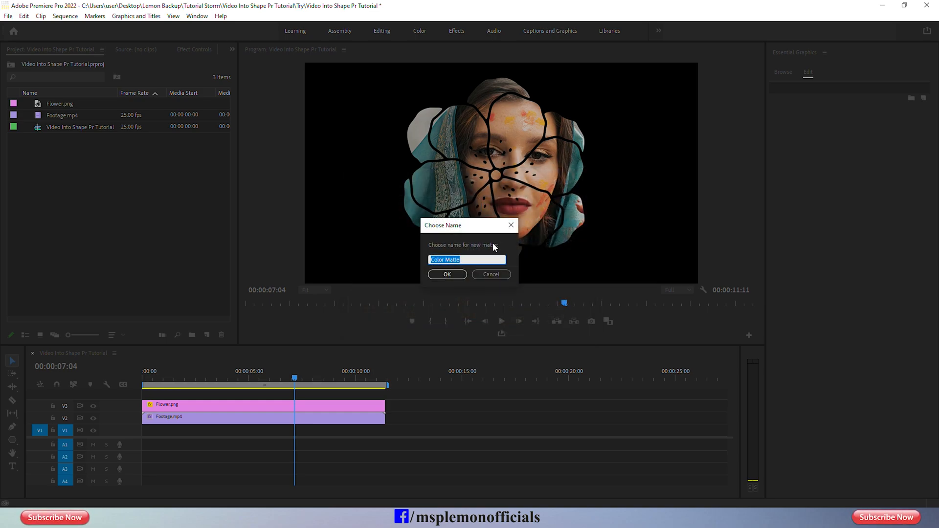
text(BG)
click(446, 275)
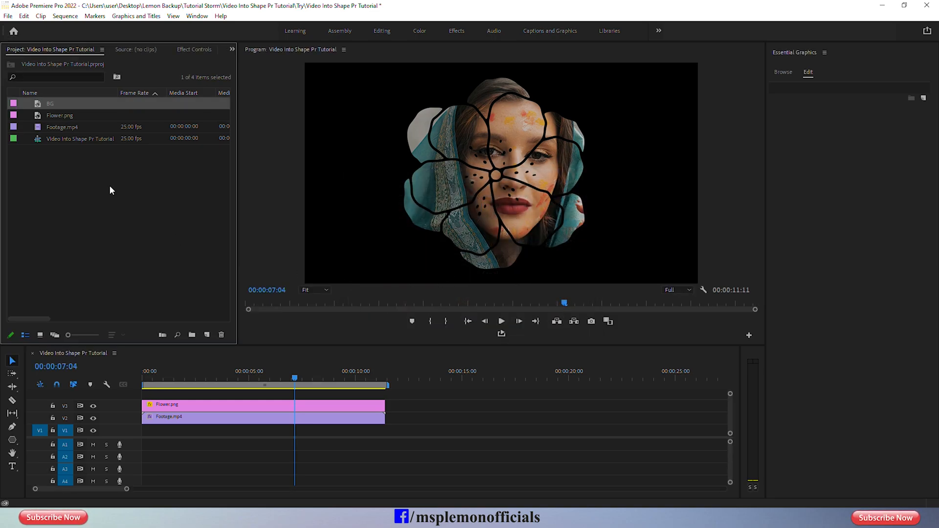
Place the BG matte on V1 beneath the footage, extend it to the footage's full length, and play the sequence from the start.
drag(41, 109, 128, 433)
drag(248, 430, 386, 439)
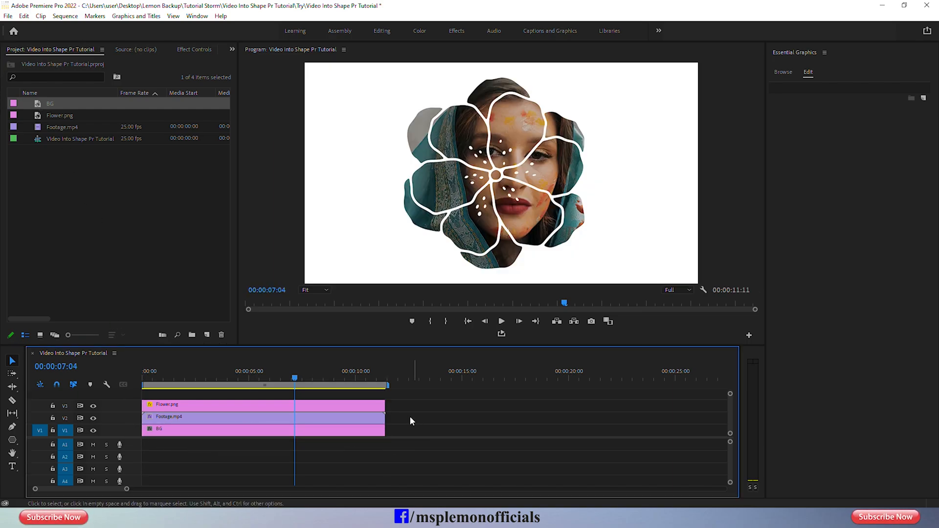
drag(157, 379, 132, 384)
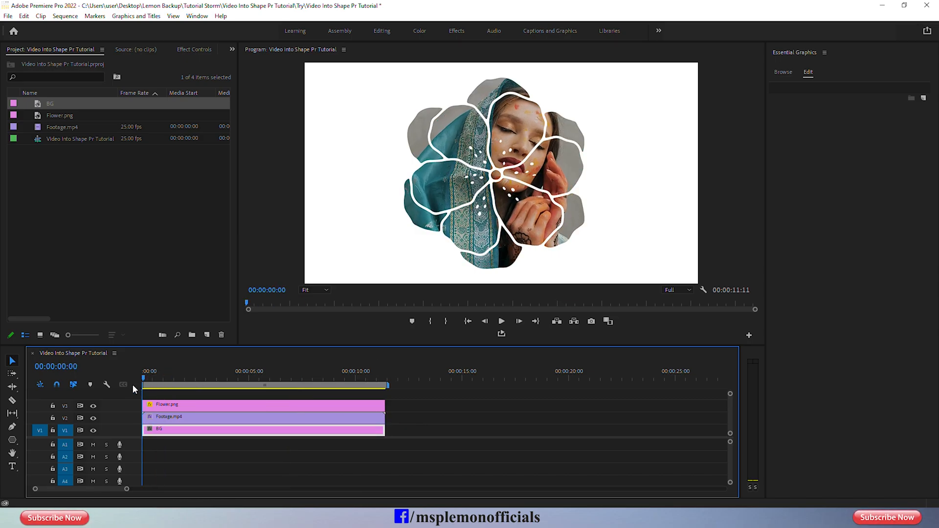
click(453, 409)
key(space)
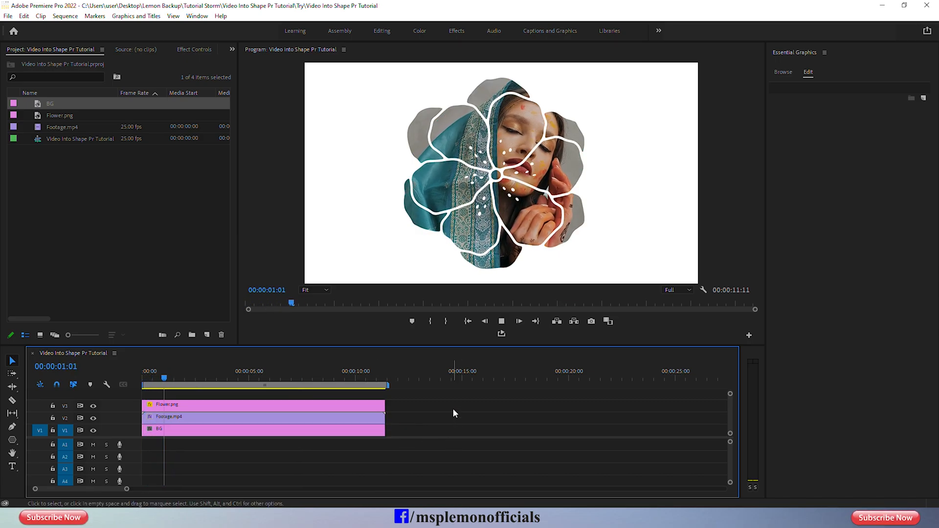